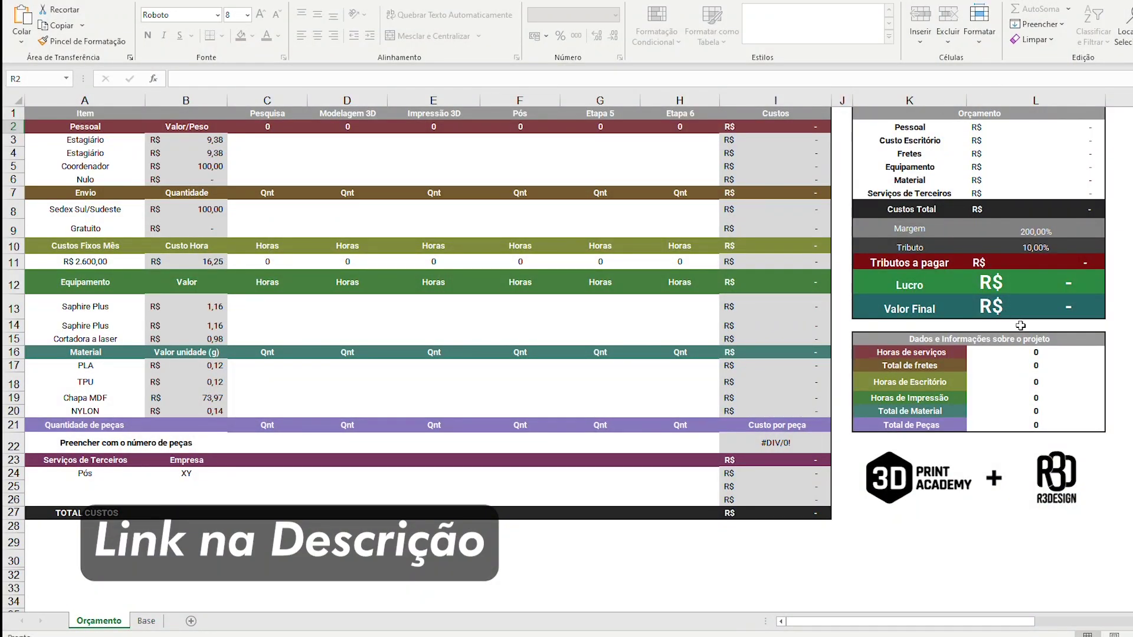
# - Switch to the Base sheet and scroll across its reference tables
pyautogui.scroll(-1, 1097, 440)
pyautogui.scroll(-1, 1092, 434)
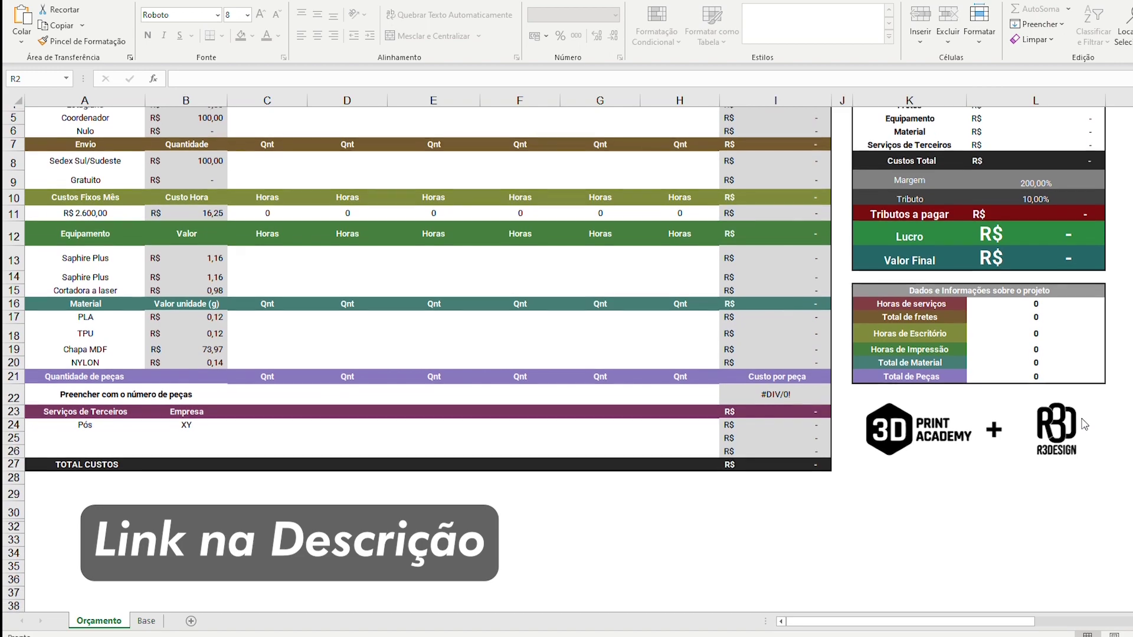
pyautogui.scroll(2, 1085, 424)
pyautogui.scroll(-1, 478, 532)
pyautogui.click(144, 623)
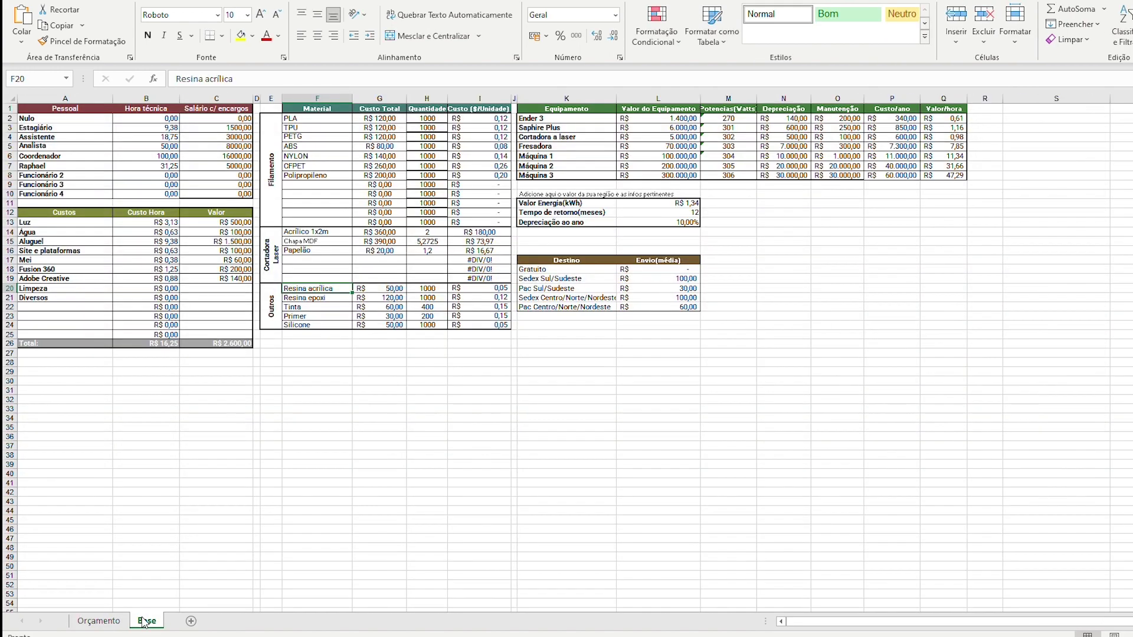
pyautogui.scroll(-3, 155, 388)
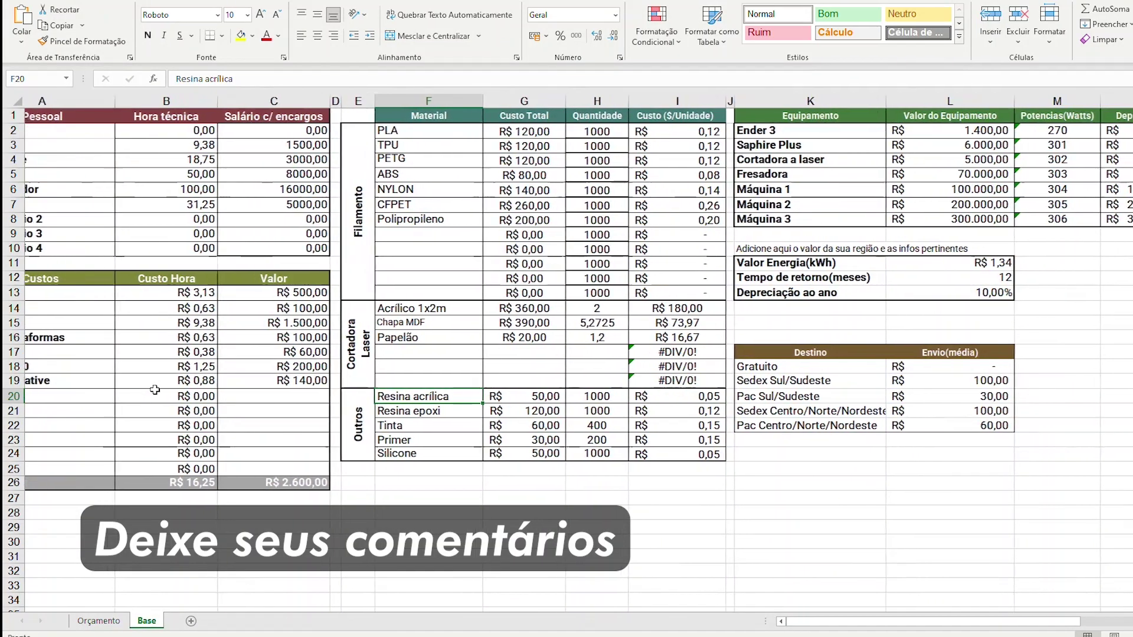
pyautogui.hscroll(2, 155, 390)
pyautogui.hscroll(3, 154, 390)
pyautogui.hscroll(1, 155, 389)
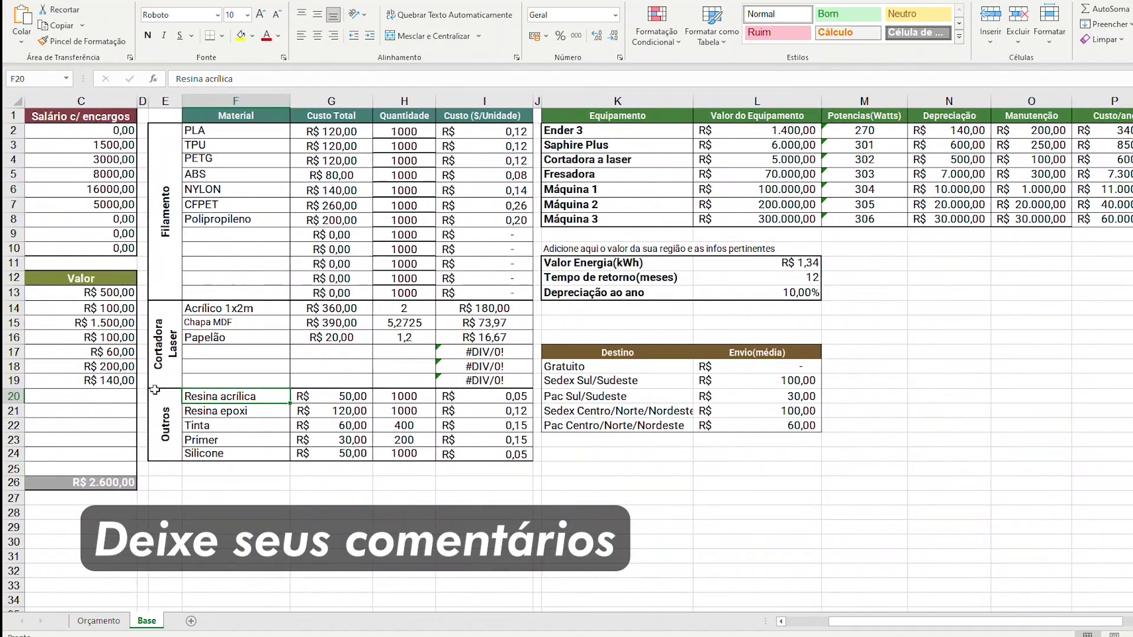
pyautogui.hscroll(2, 154, 389)
pyautogui.hscroll(-2, 148, 525)
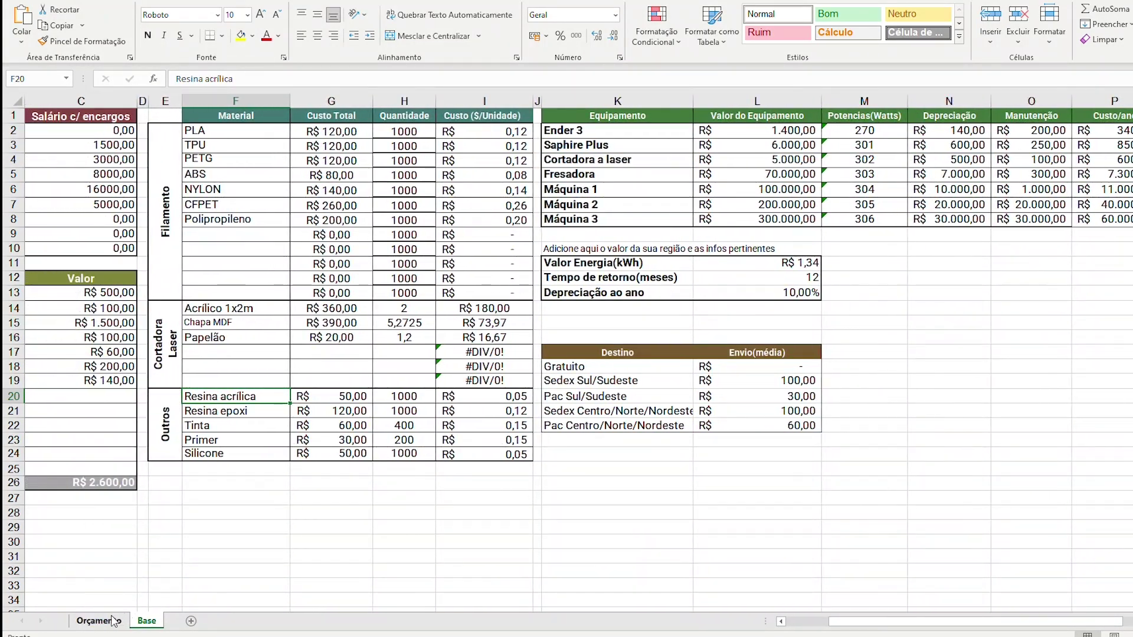
# - Return to the Orçamento sheet and scroll through the budget
pyautogui.click(99, 621)
pyautogui.keyDown('ctrl'); pyautogui.scroll(5, 182, 358); pyautogui.keyUp('ctrl')
pyautogui.scroll(1, 183, 359)
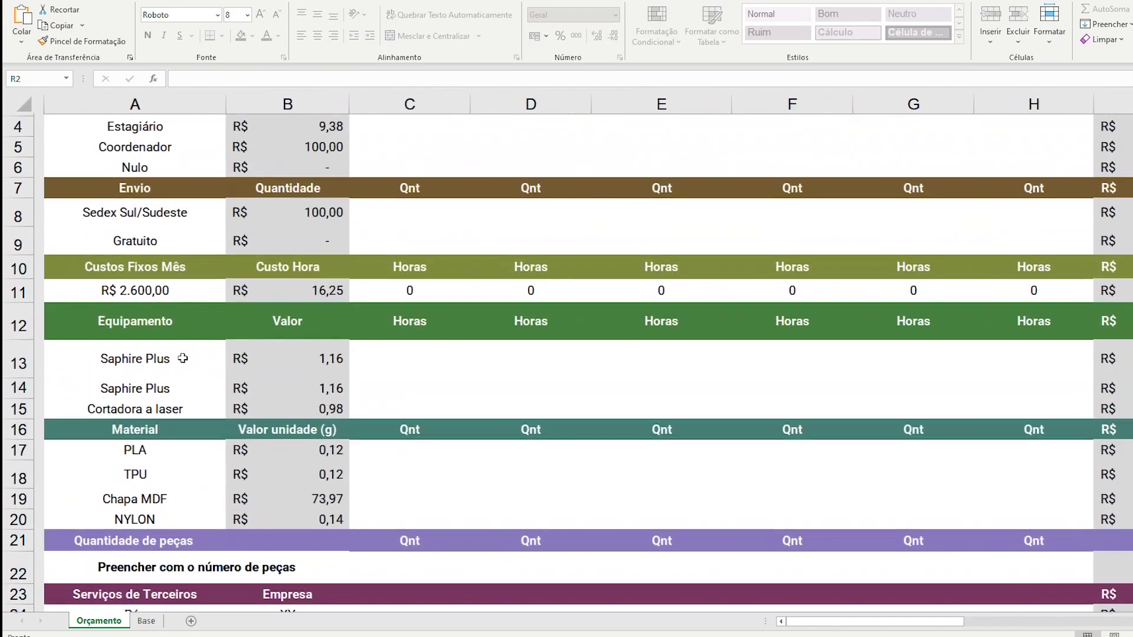
pyautogui.scroll(1, 182, 358)
pyautogui.scroll(-1, 182, 359)
pyautogui.scroll(-1, 182, 359)
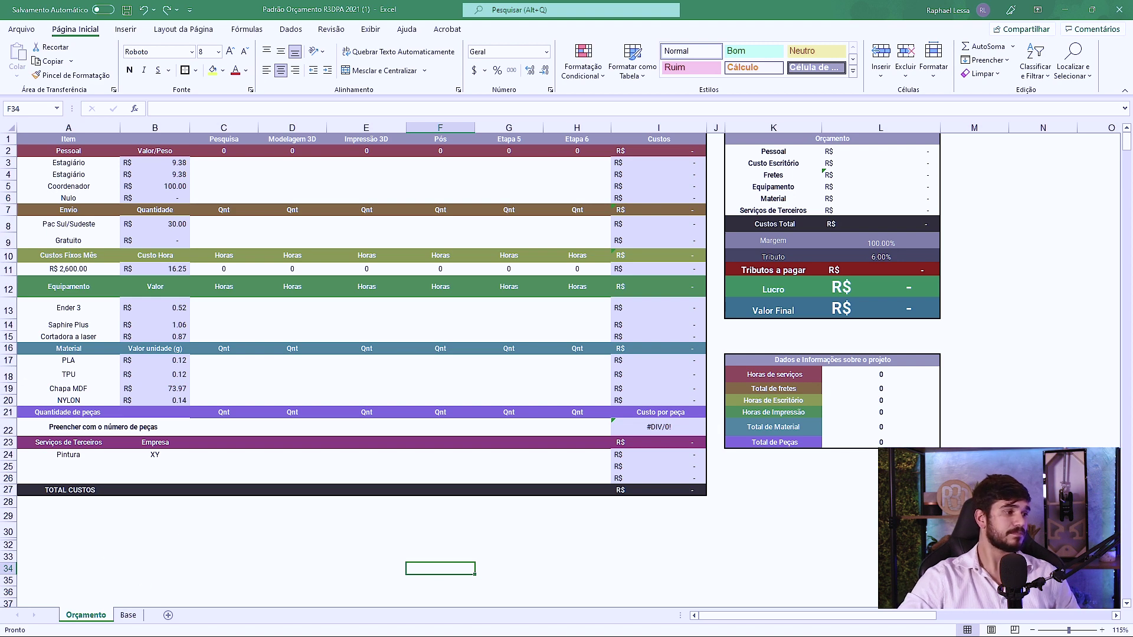
# - Move between Base and Orçamento, ending on Base to check Assistente's 3000 salary in C4
pyautogui.click(133, 616)
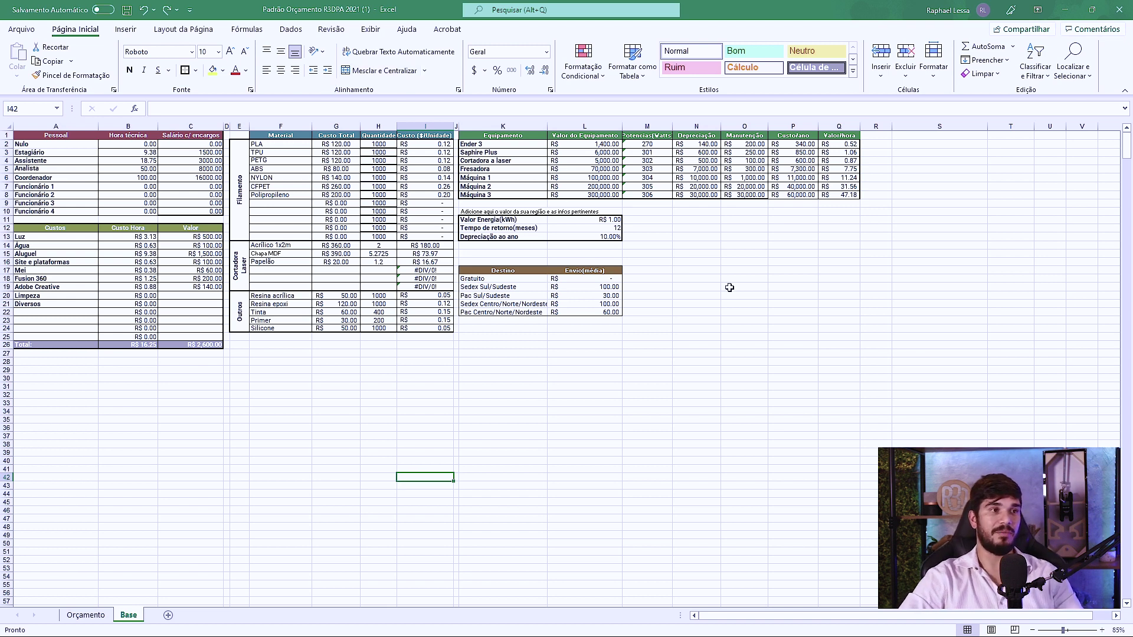
pyautogui.hotkey('ctrl', 'pageup')
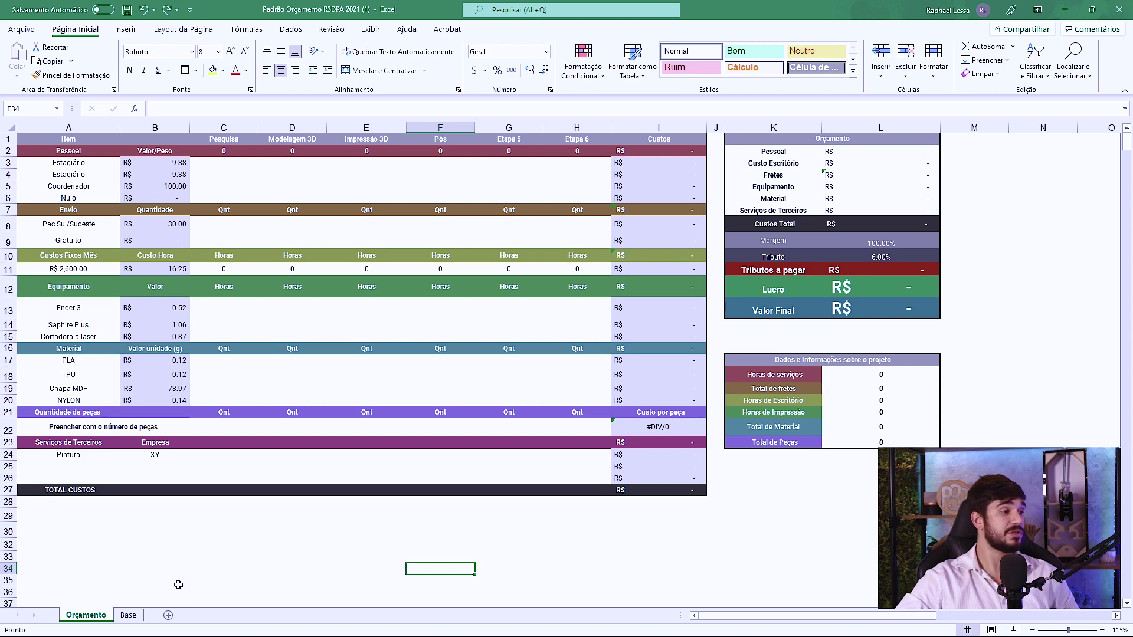
pyautogui.click(131, 615)
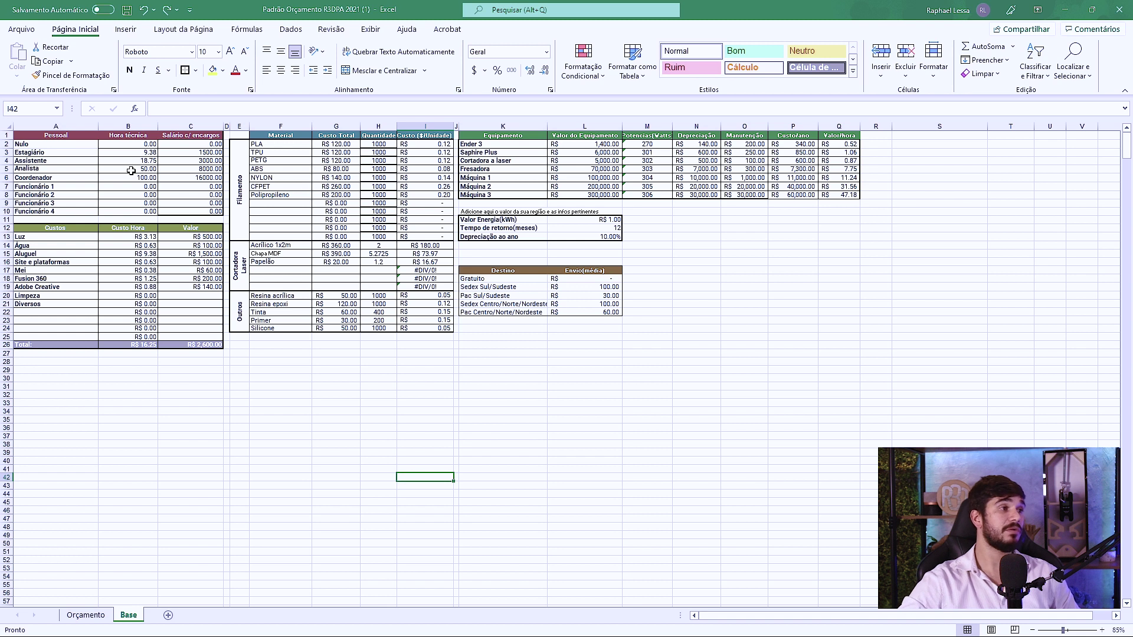
pyautogui.click(189, 162)
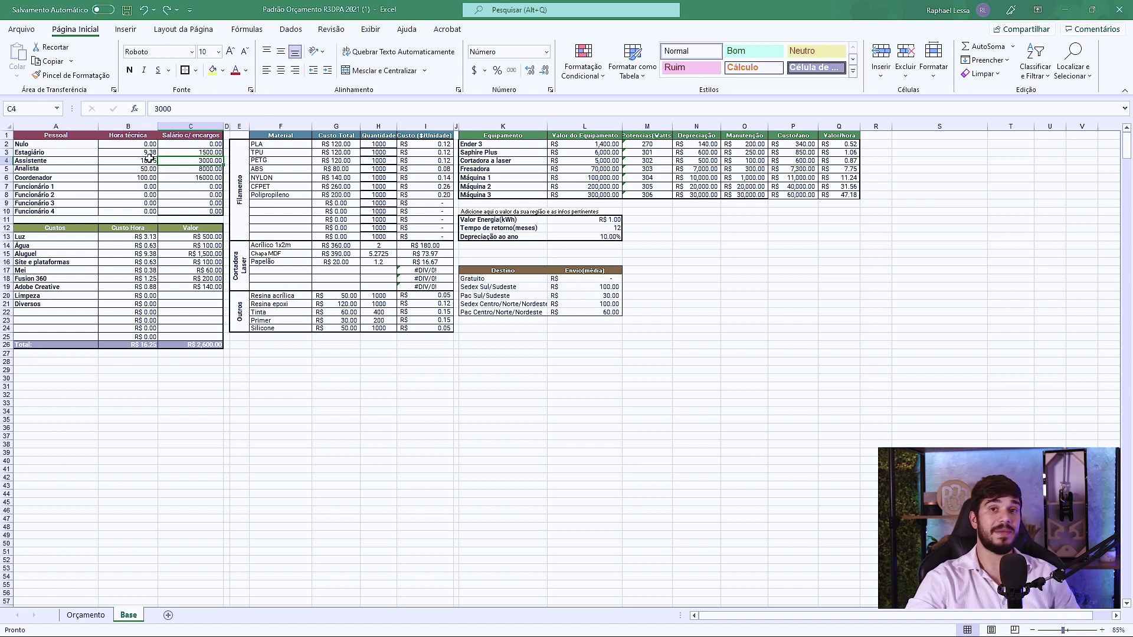
# - Check the B4 hourly-rate formula and replace Funcionário 1 in A7 with the new staff member's name
pyautogui.click(149, 162)
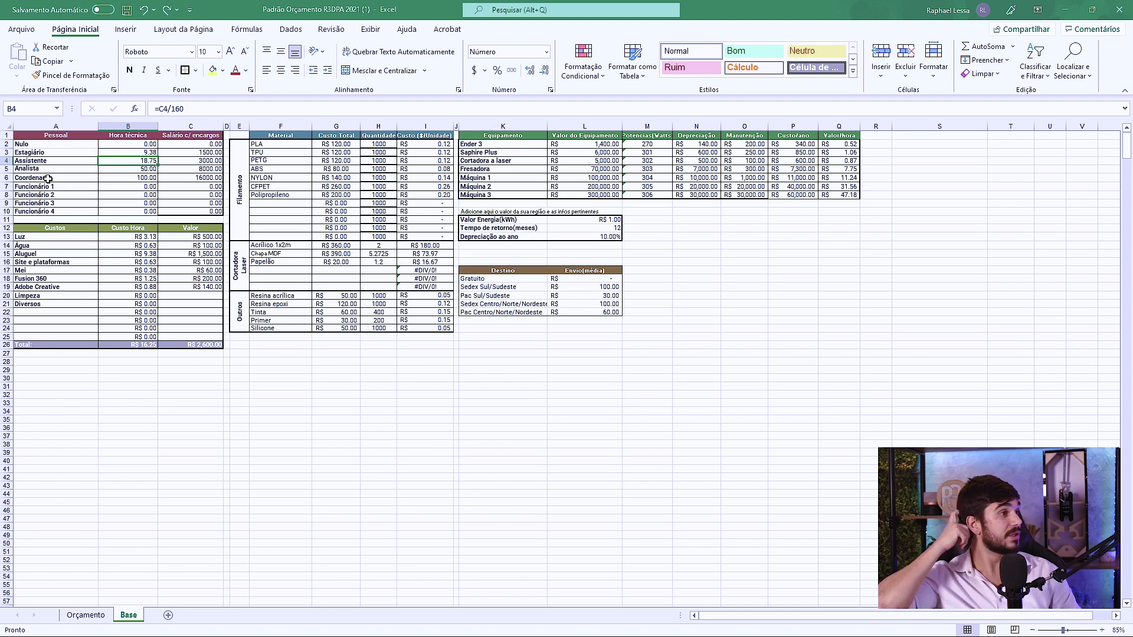
pyautogui.click(44, 186)
pyautogui.write('Rapha')
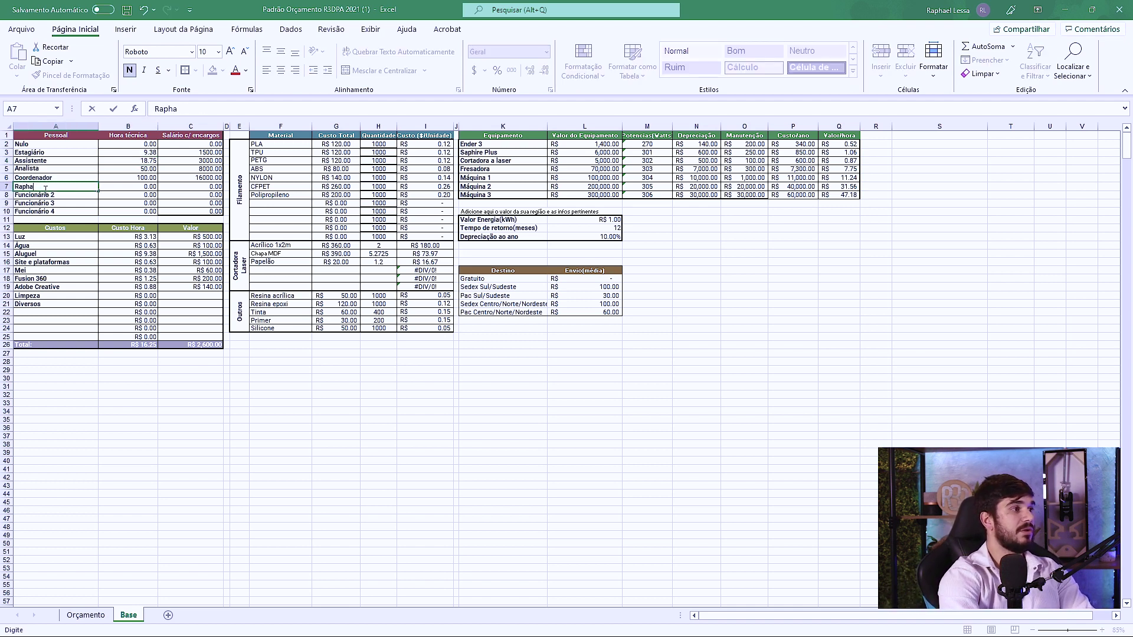
pyautogui.write('el')
pyautogui.press('Return')
# - Set the new staff member's salary in C7 to 5000, then return to Orçamento
pyautogui.click(187, 184)
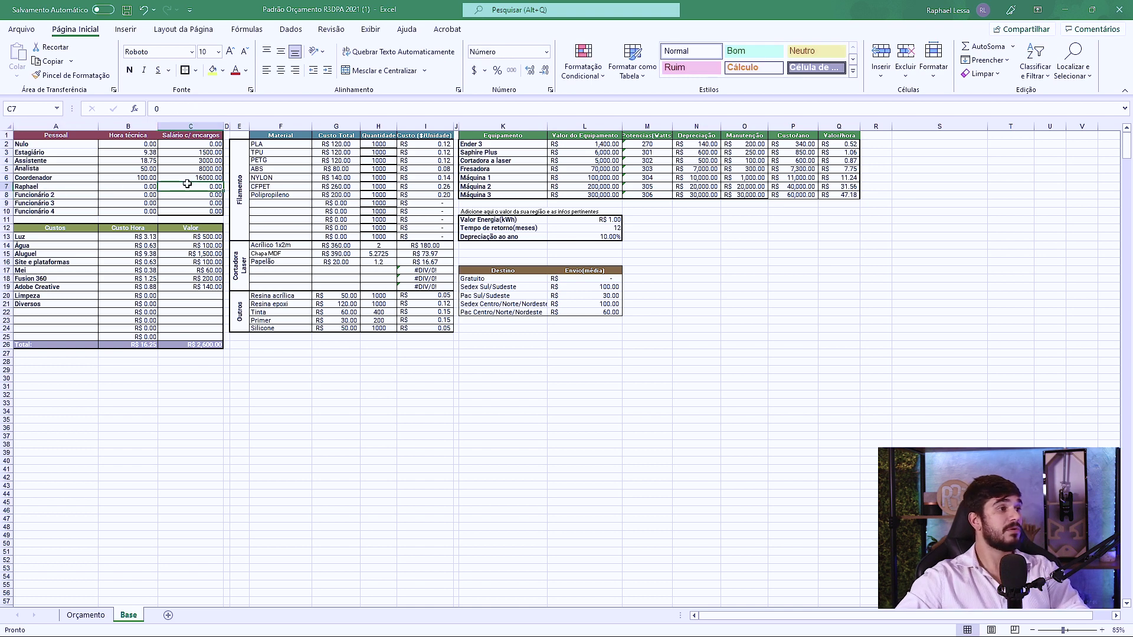
pyautogui.write('5000')
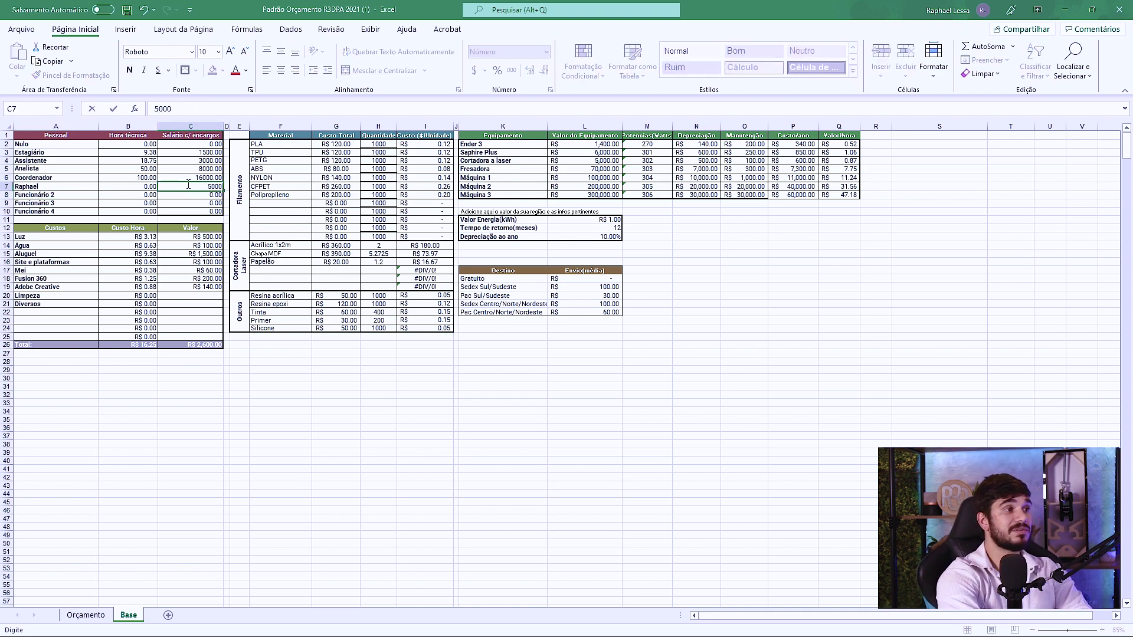
pyautogui.press('Return')
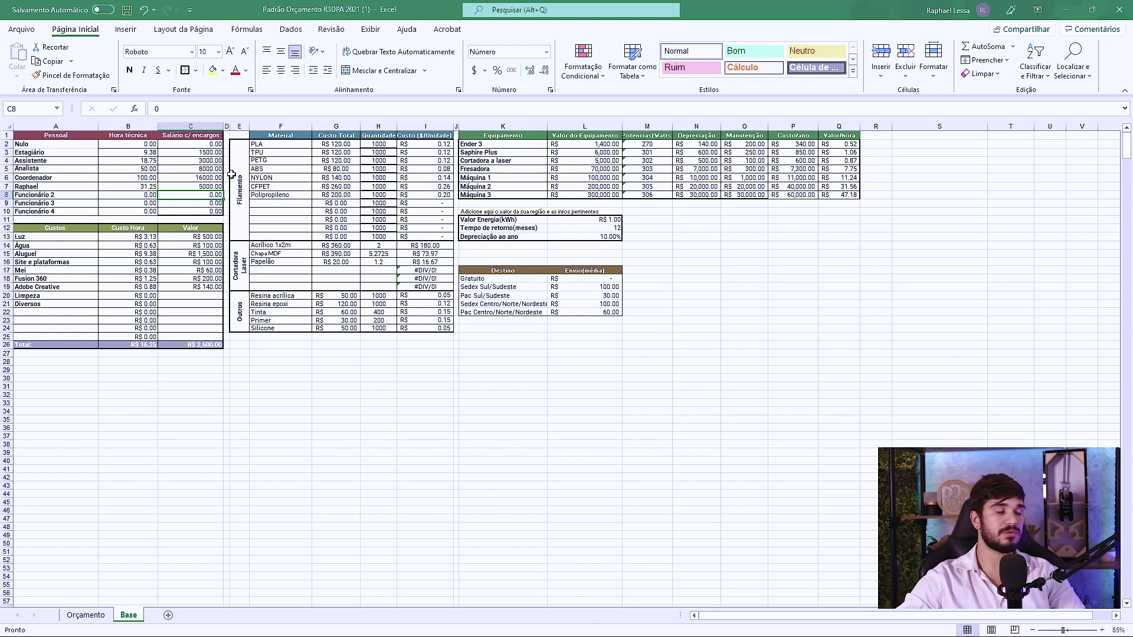
pyautogui.click(101, 614)
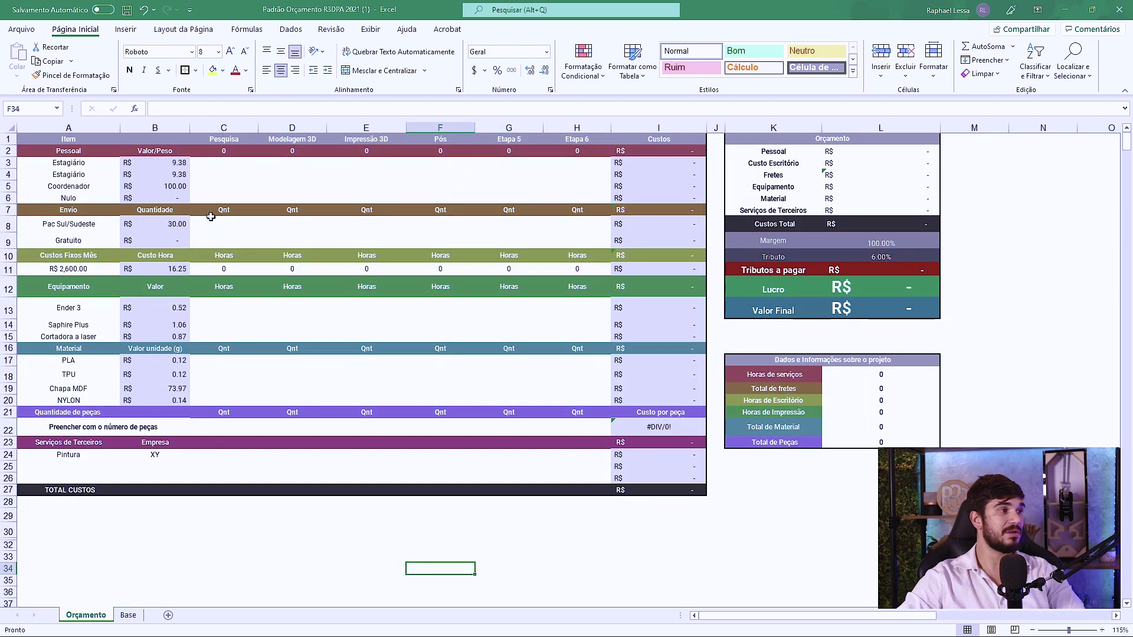
# - Put the new staff member in row 3 with 4 Pesquisa and 5 Modelagem 3D hours
pyautogui.click(217, 141)
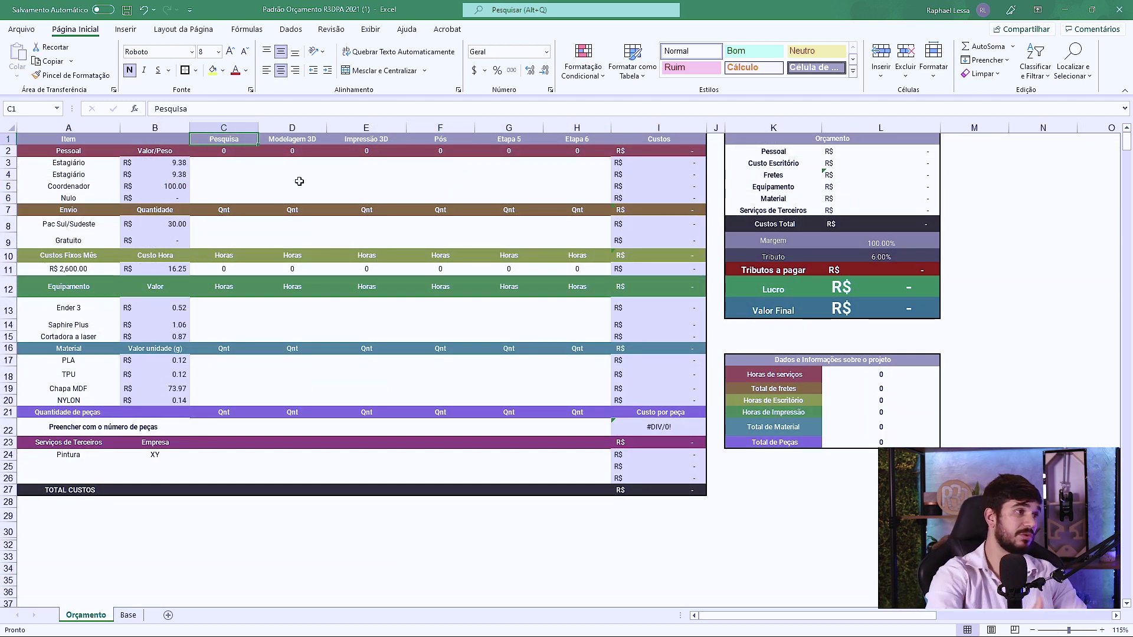
pyautogui.click(97, 164)
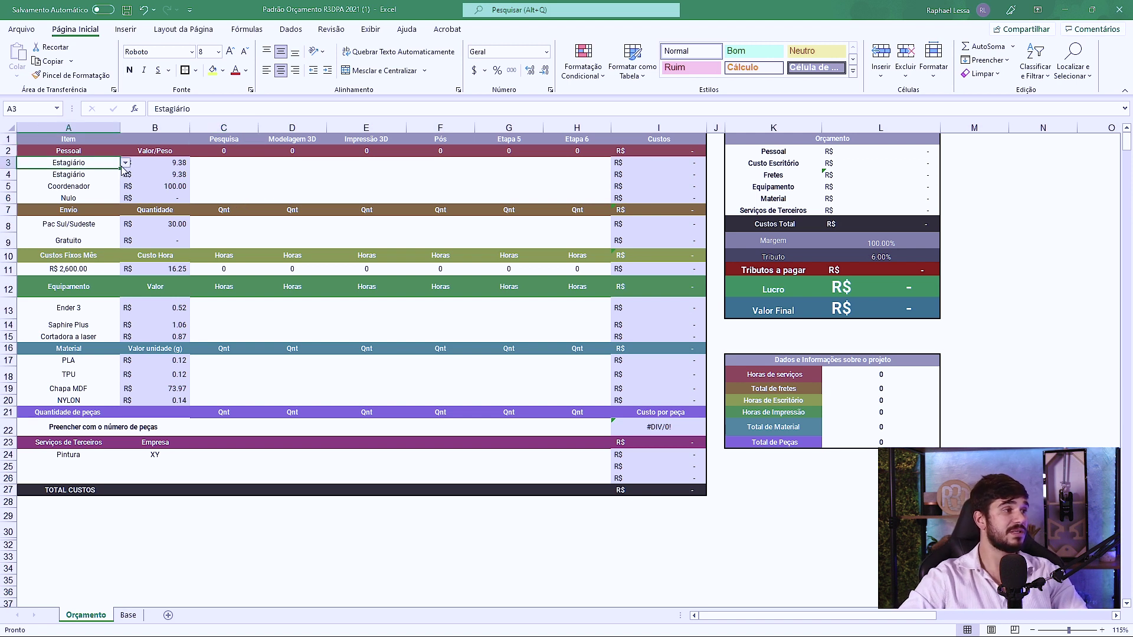
pyautogui.write('Raphael')
pyautogui.click(223, 164)
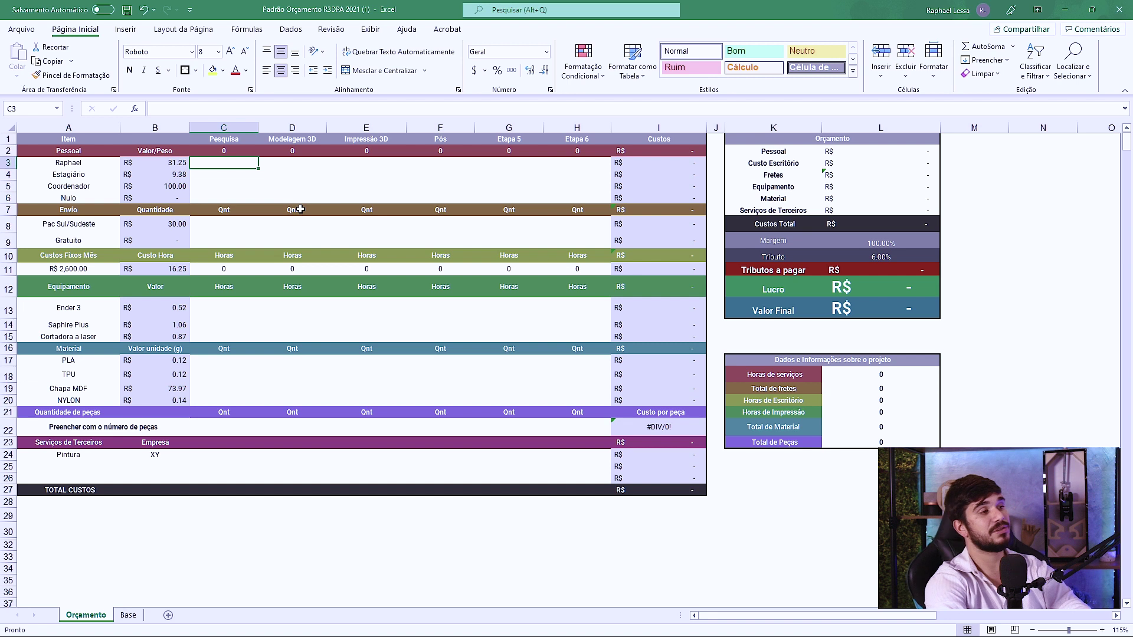
pyautogui.write('4')
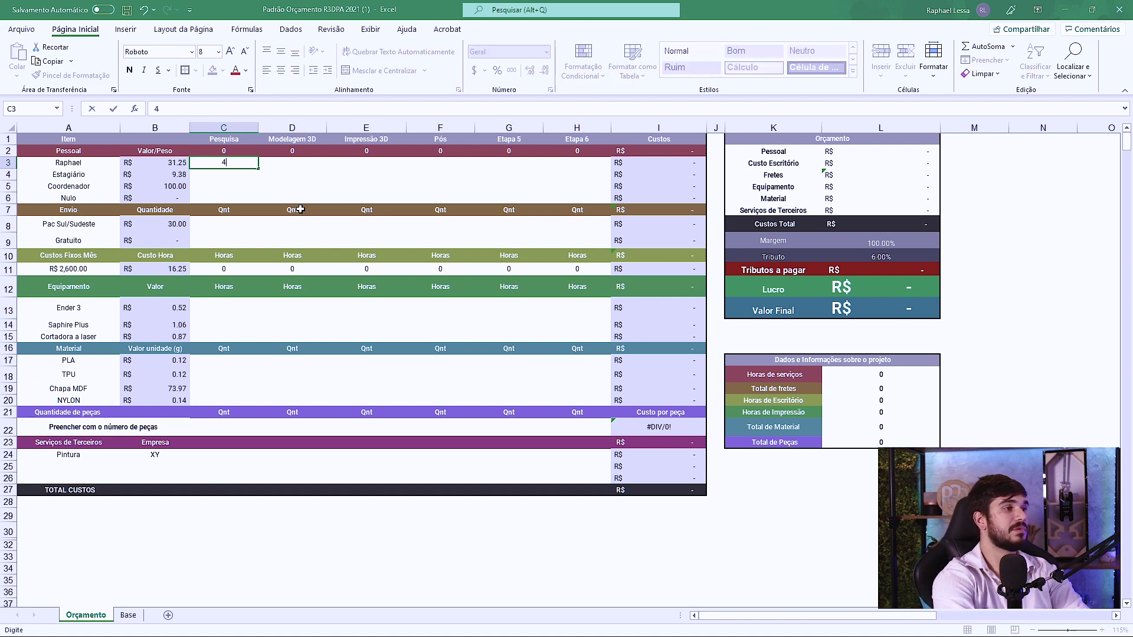
pyautogui.press('Return')
pyautogui.click(293, 167)
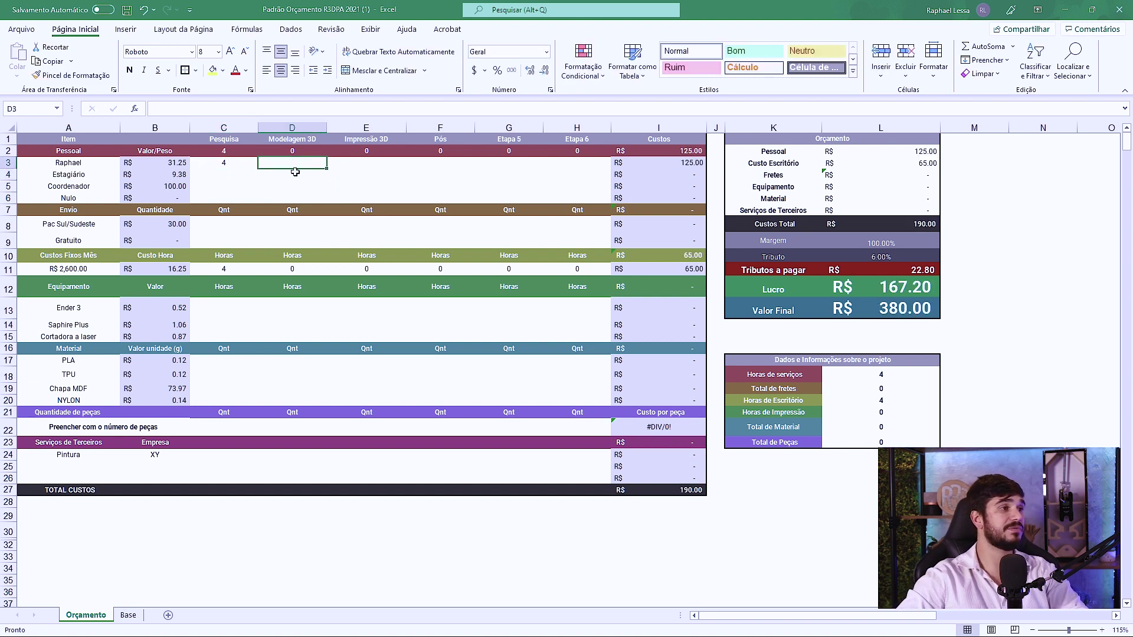
pyautogui.write('5')
pyautogui.press('Return')
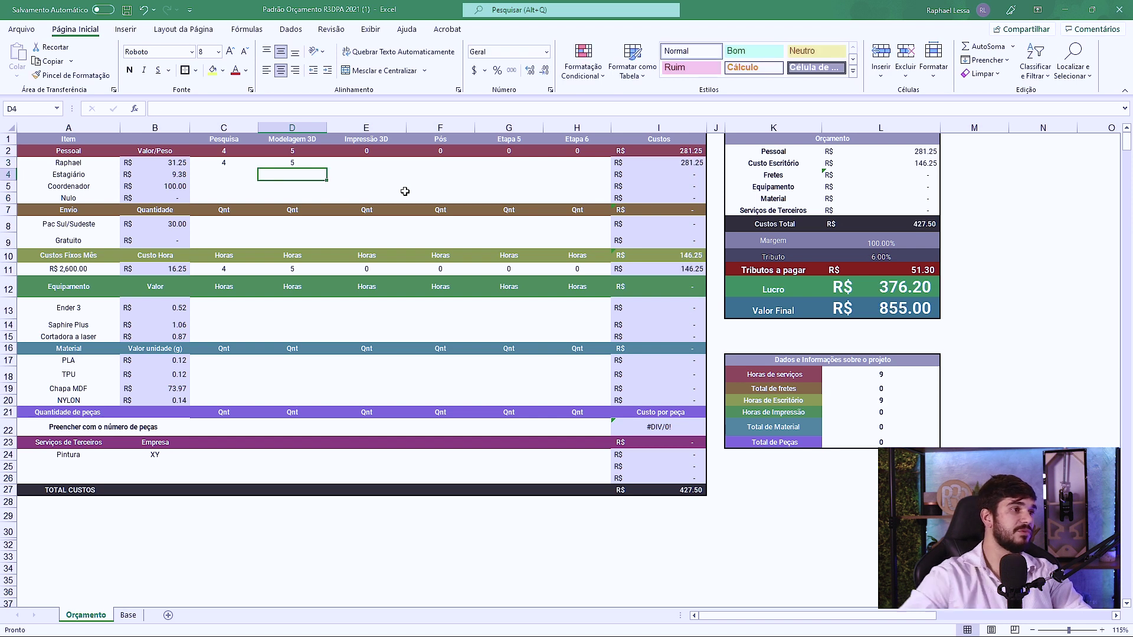
# - Log 2 Impressão 3D hours for the Estagiário in E4
pyautogui.click(385, 167)
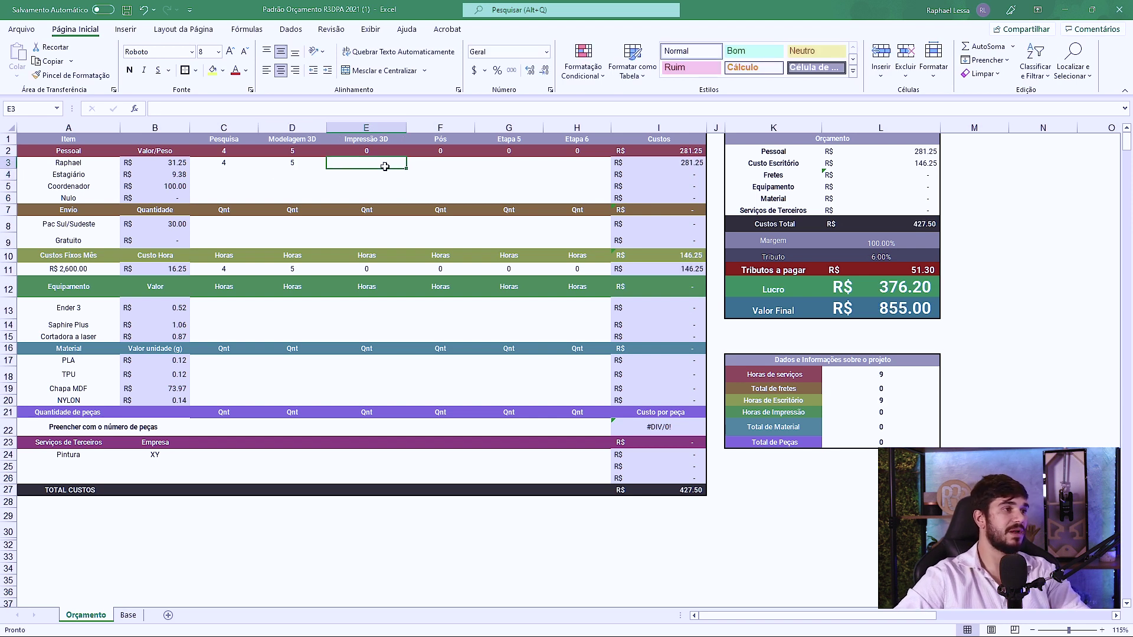
pyautogui.click(84, 176)
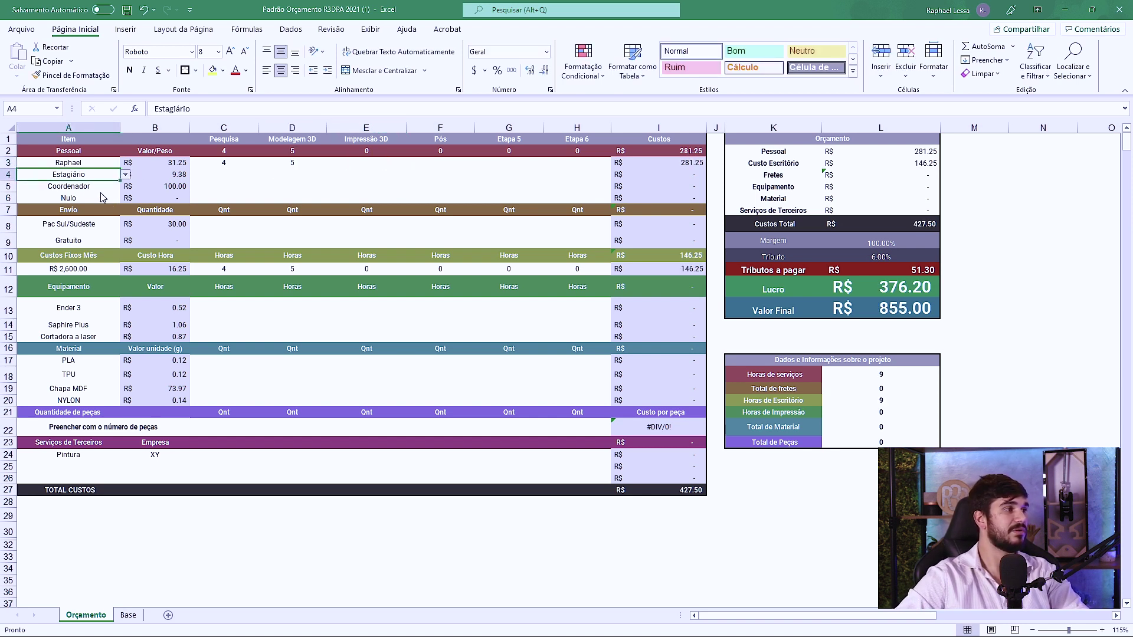
pyautogui.click(347, 176)
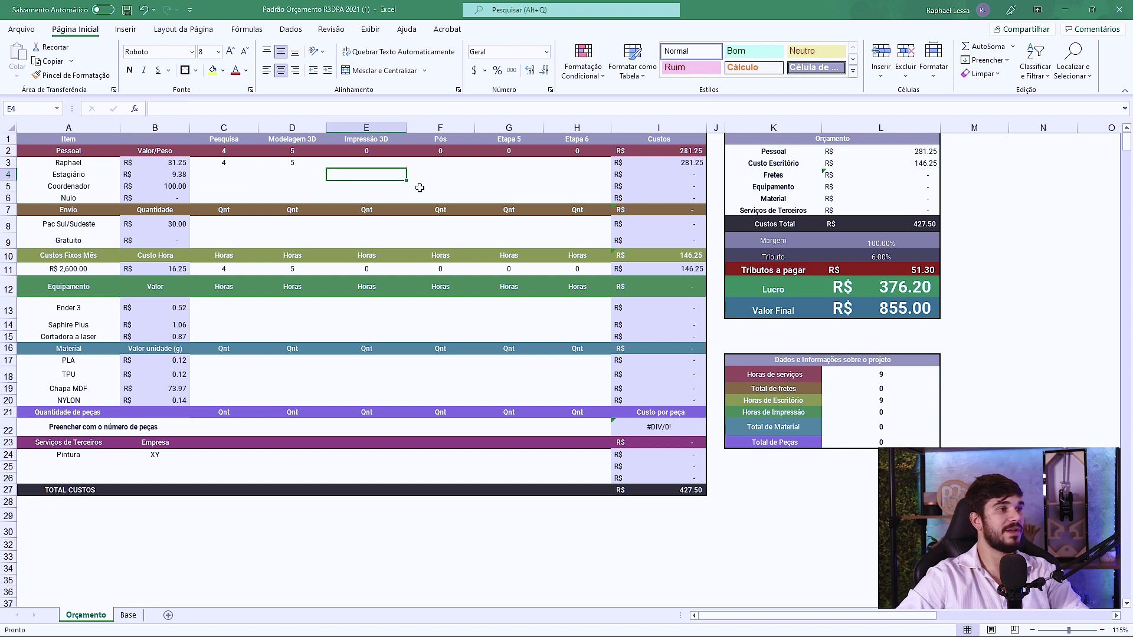
pyautogui.write('2')
pyautogui.press('Return')
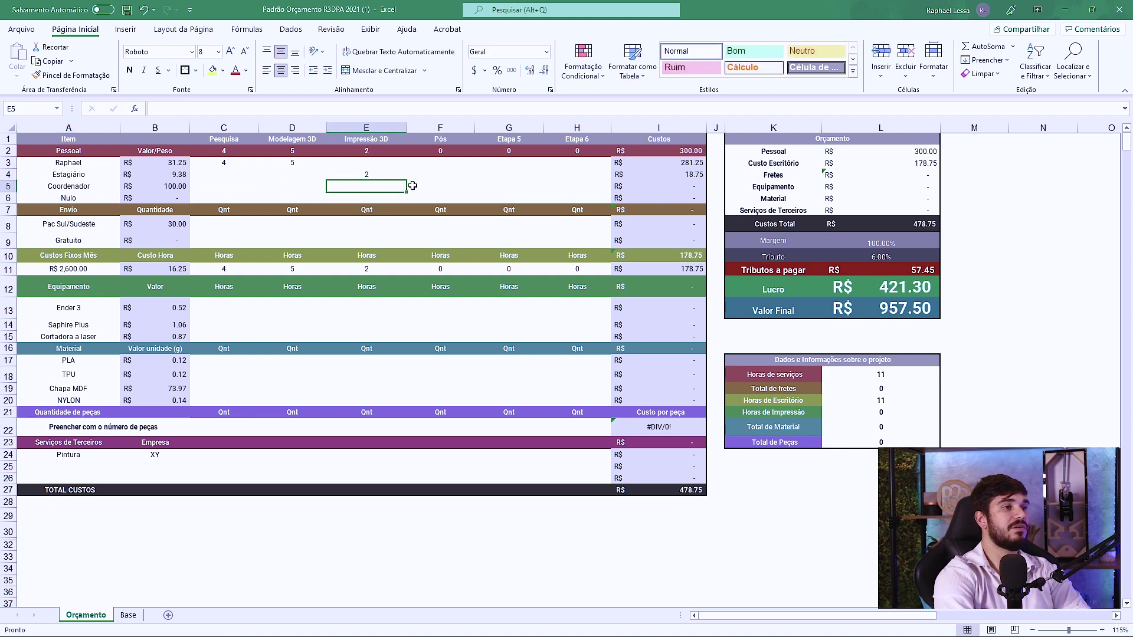
pyautogui.click(440, 175)
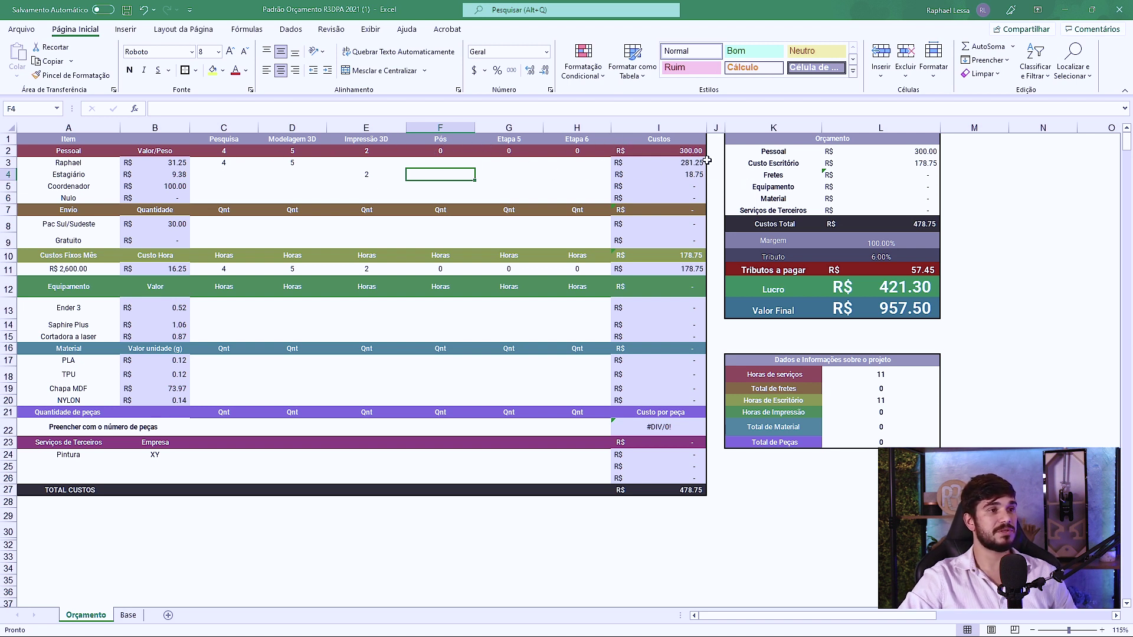
# - Review the personnel cost block, then log one shipment in the Envio row's Etapa 5 cell
pyautogui.click(698, 152)
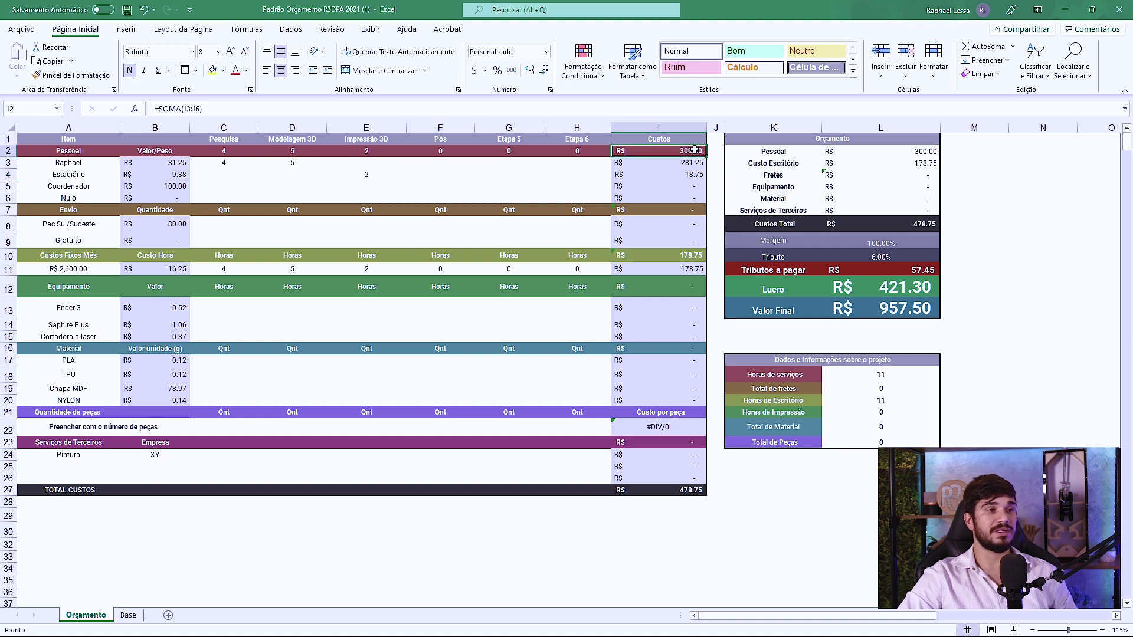
pyautogui.moveTo(62, 153); pyautogui.dragTo(679, 198)
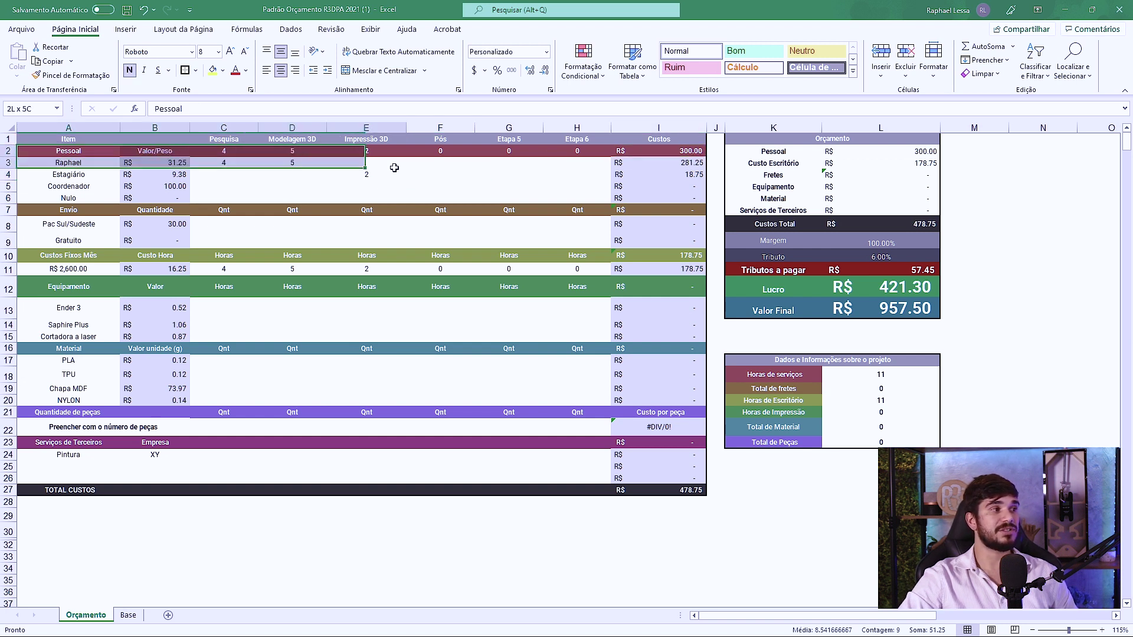
pyautogui.click(456, 302)
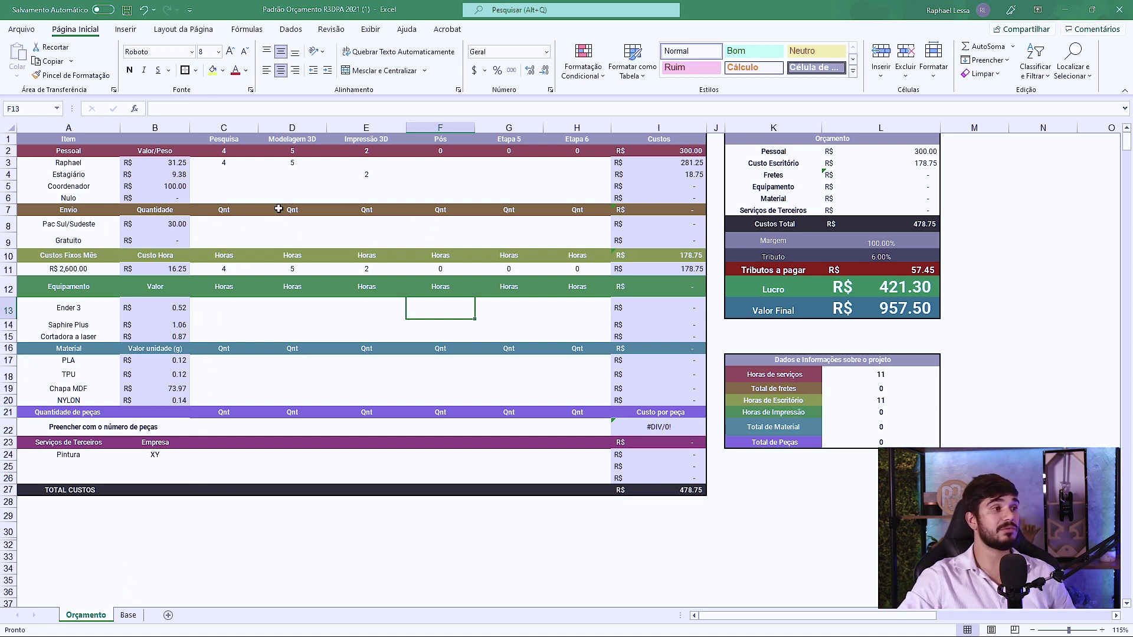
pyautogui.click(421, 222)
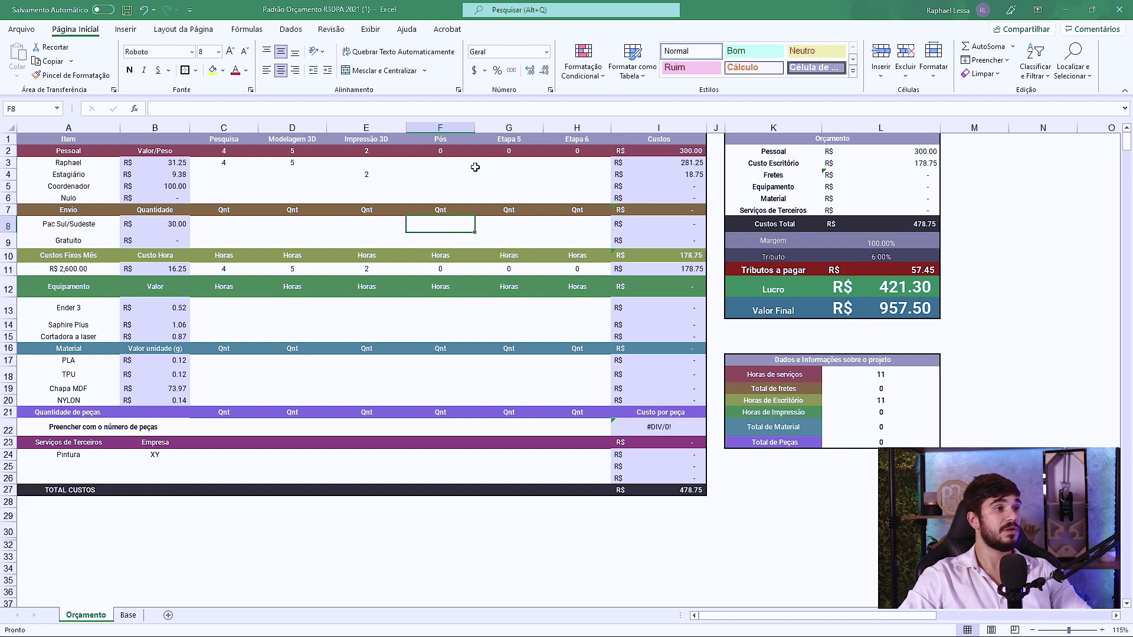
pyautogui.click(510, 220)
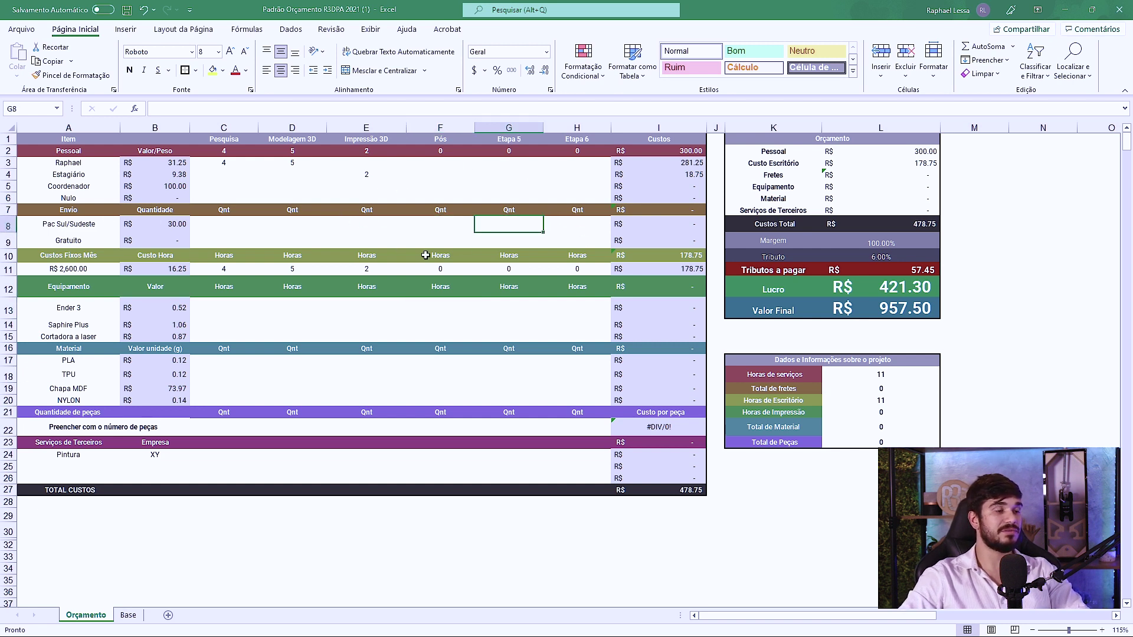
pyautogui.write('1')
pyautogui.press('Return')
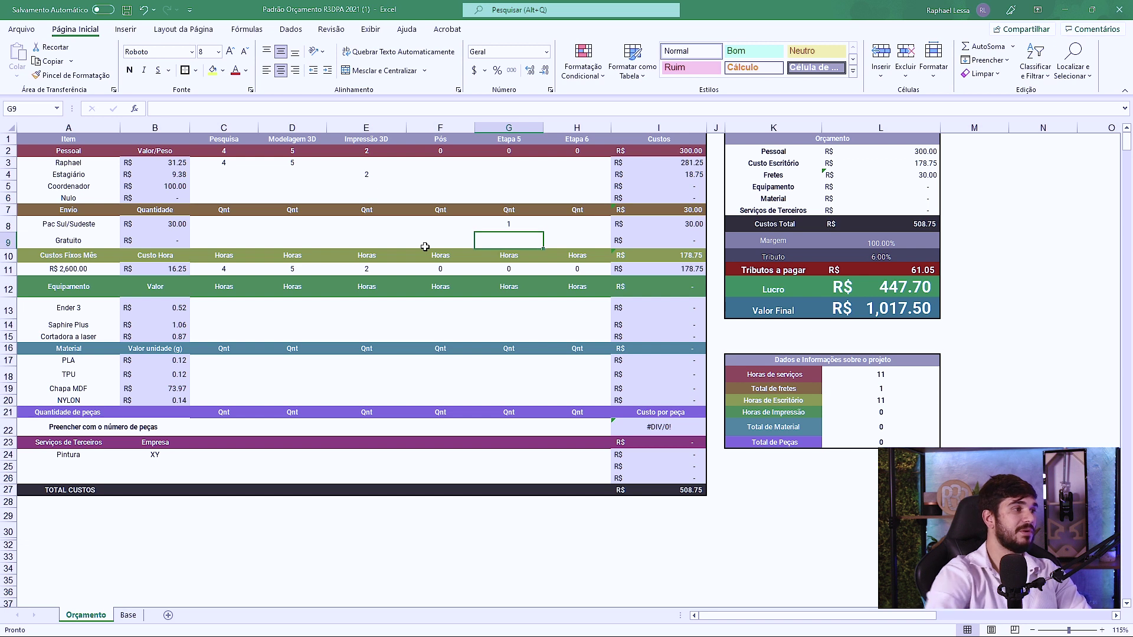
# - Set the A8 shipping option to Sedex Sul/Sudeste, then open the Base sheet
pyautogui.click(70, 226)
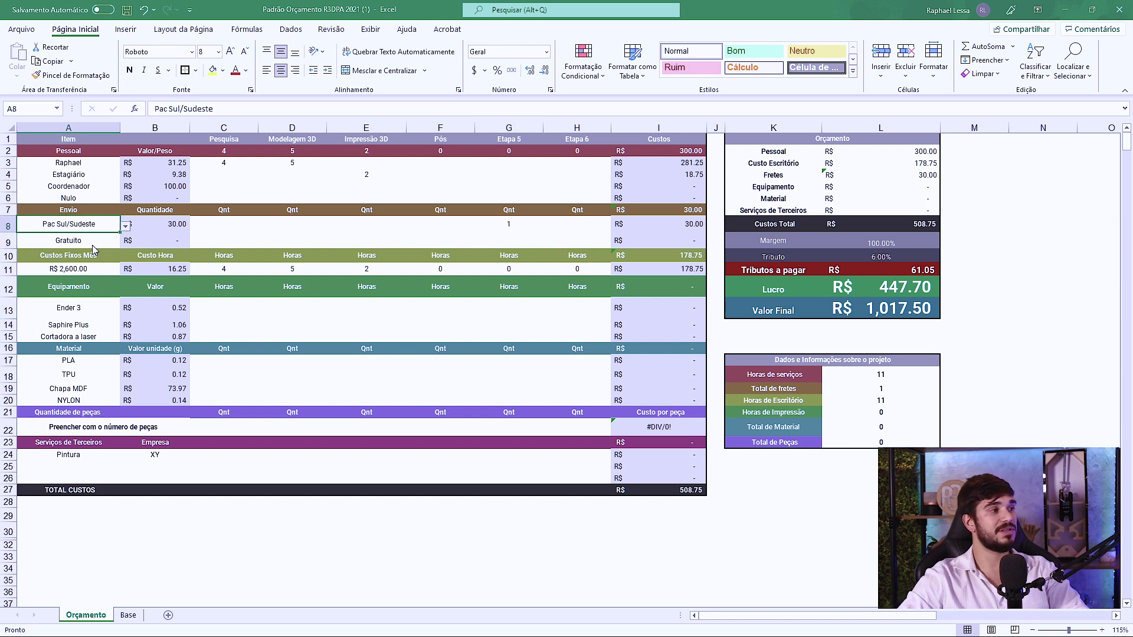
pyautogui.hotkey('alt', 'Down')
pyautogui.press('Down')
pyautogui.press('Return')
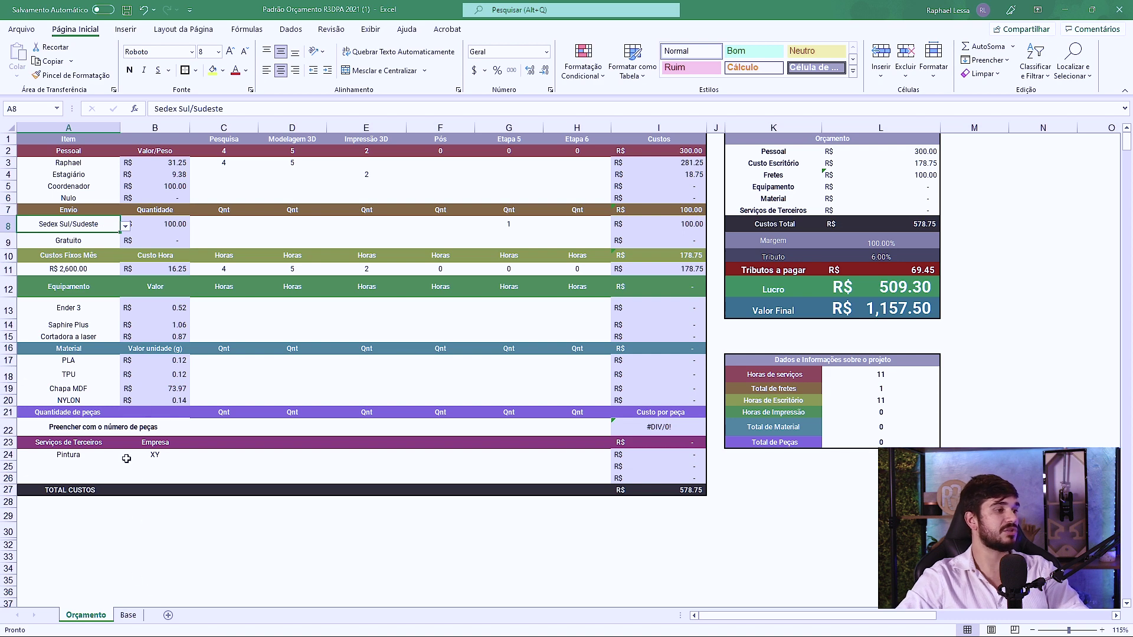
pyautogui.click(128, 615)
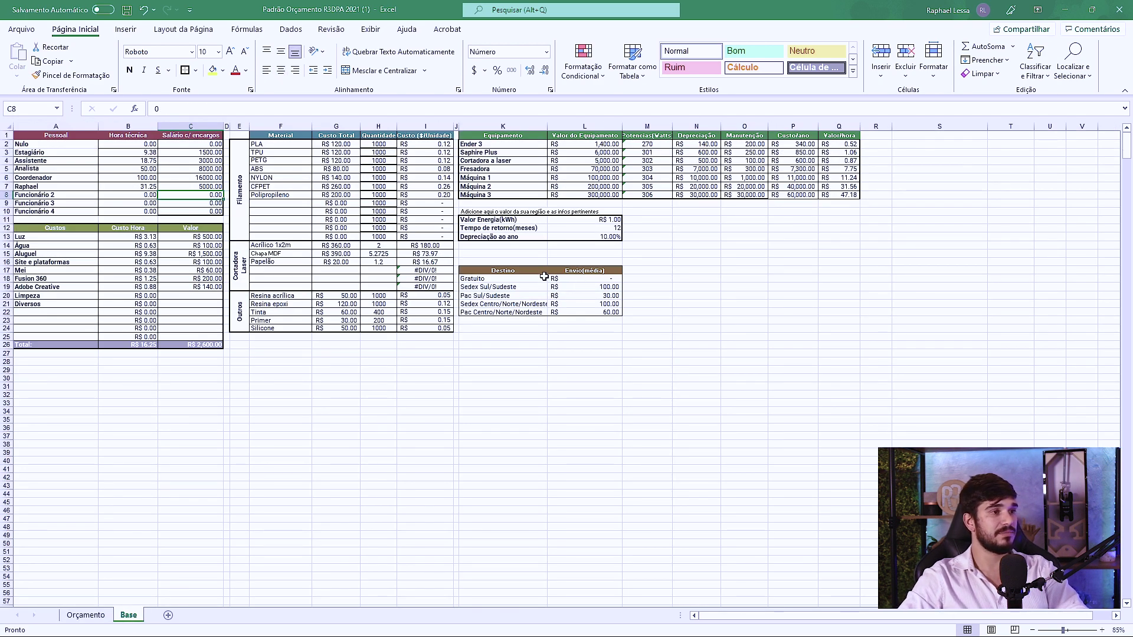
# - Rename Pac Sul/Sudeste to Jadlog in the Base shipping list, undo it, and return to Orçamento
pyautogui.click(526, 272)
pyautogui.press('Down')
pyautogui.press('Down')
pyautogui.press('Down')
pyautogui.press('Up')
pyautogui.press('Up')
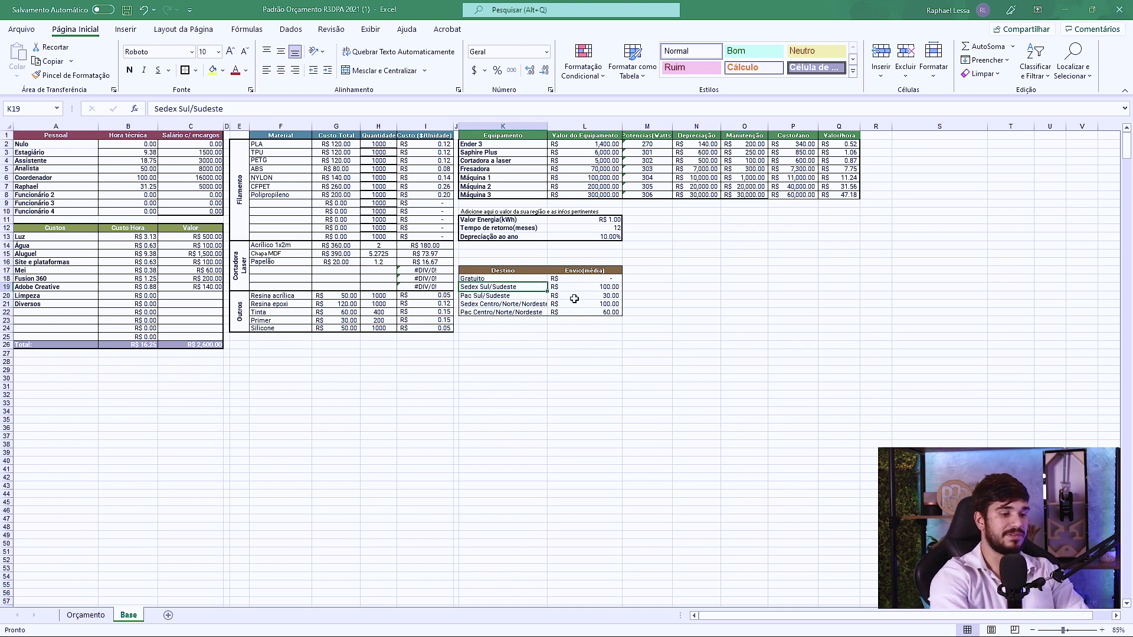
pyautogui.press('Down')
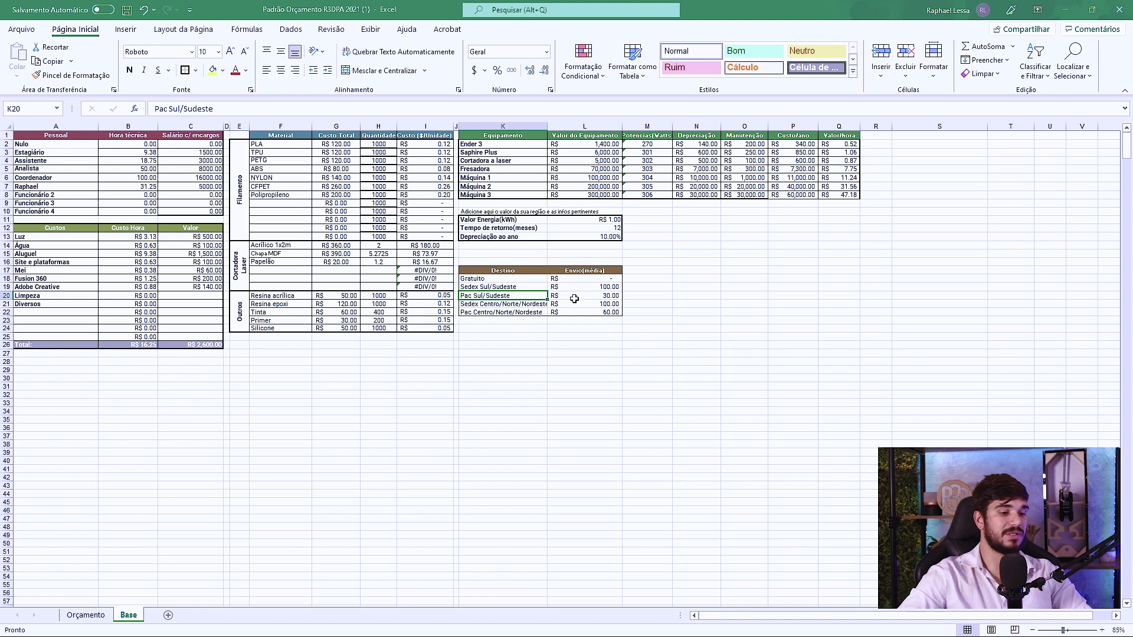
pyautogui.write('Jadlog')
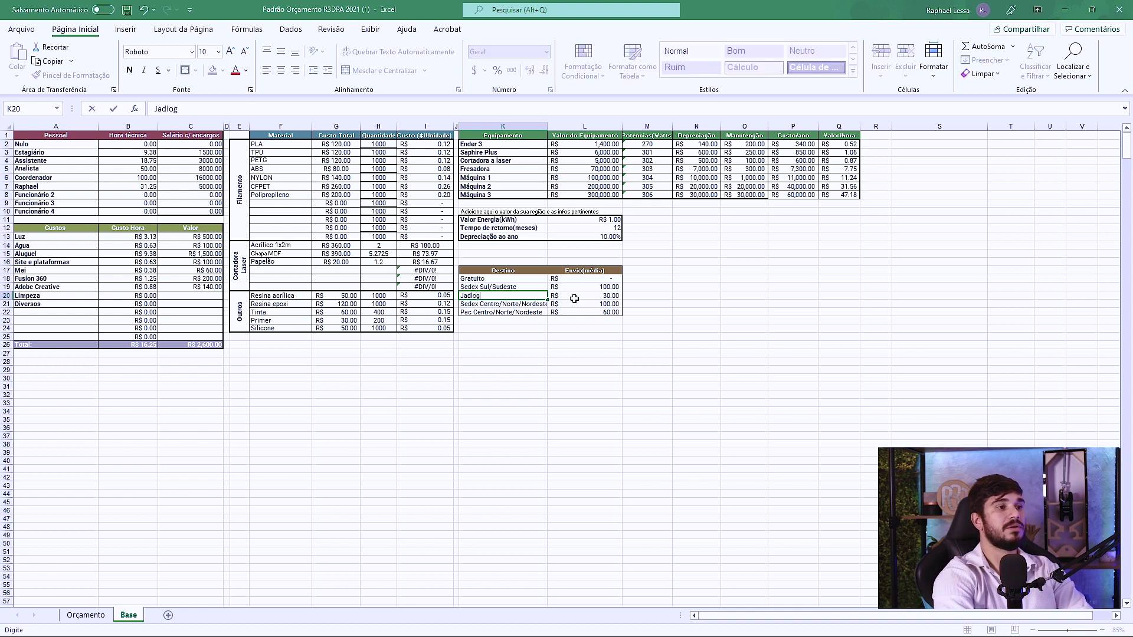
pyautogui.press('Return')
pyautogui.hotkey('ctrl', 'z')
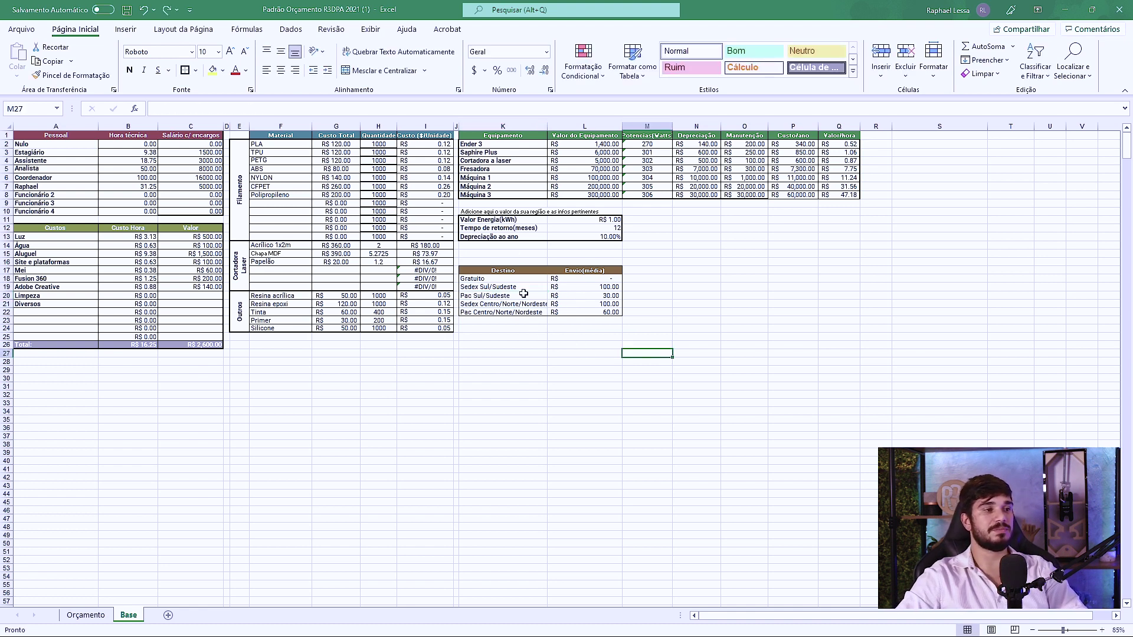
pyautogui.click(99, 620)
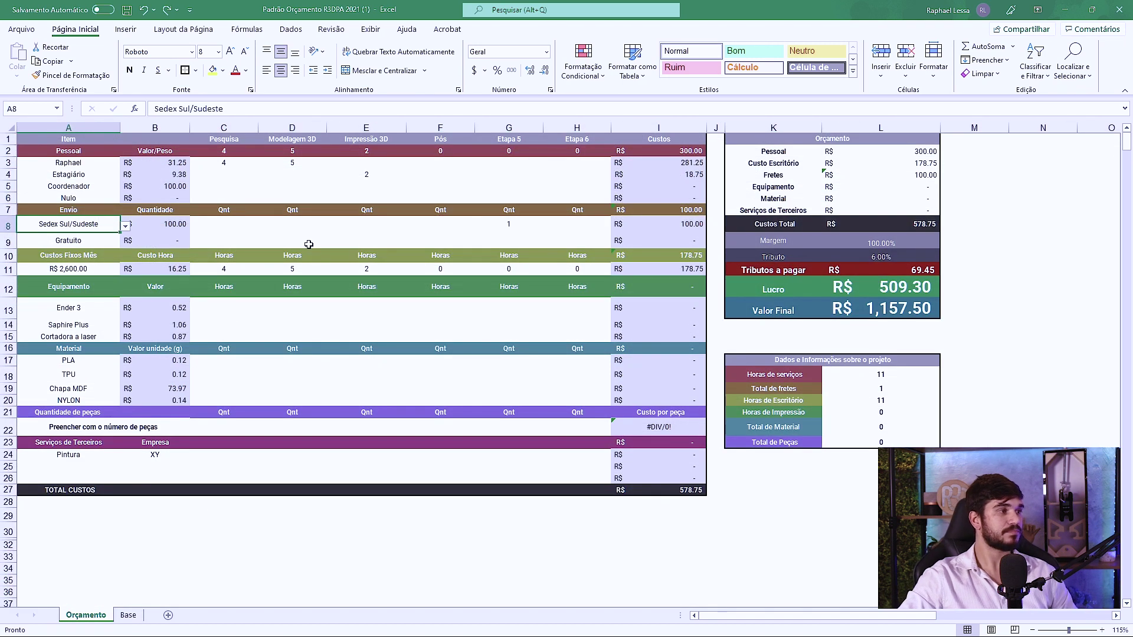
# - Inspect the I8 shipping formula =SOMA(C8:H8)*B8 and the Custos Fixos Mês heading, then open Base
pyautogui.click(688, 230)
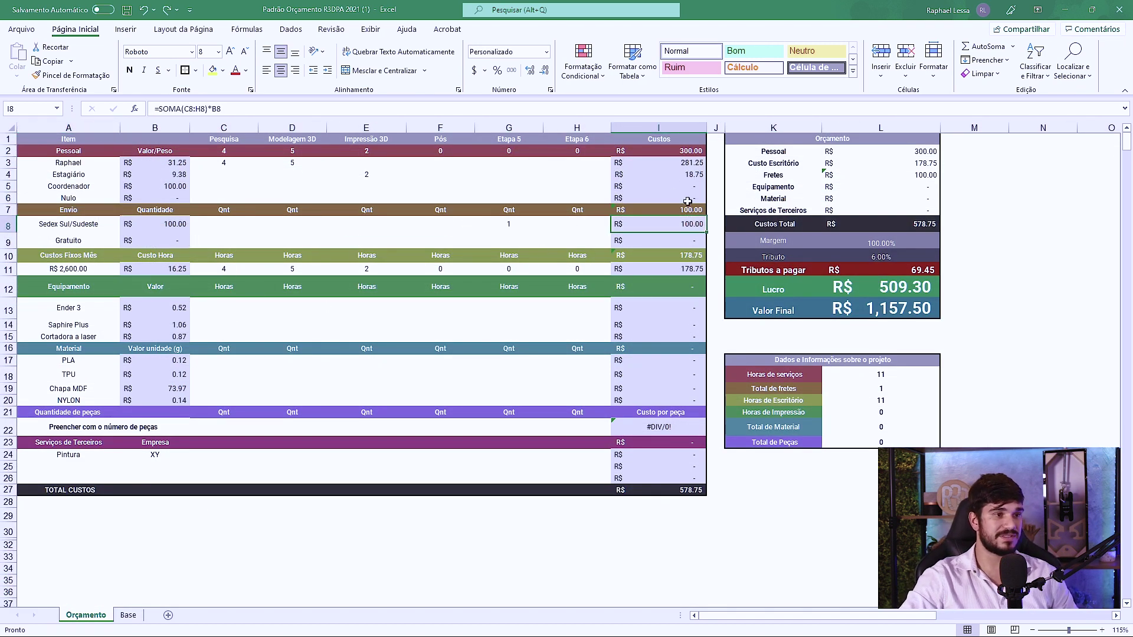
pyautogui.click(110, 260)
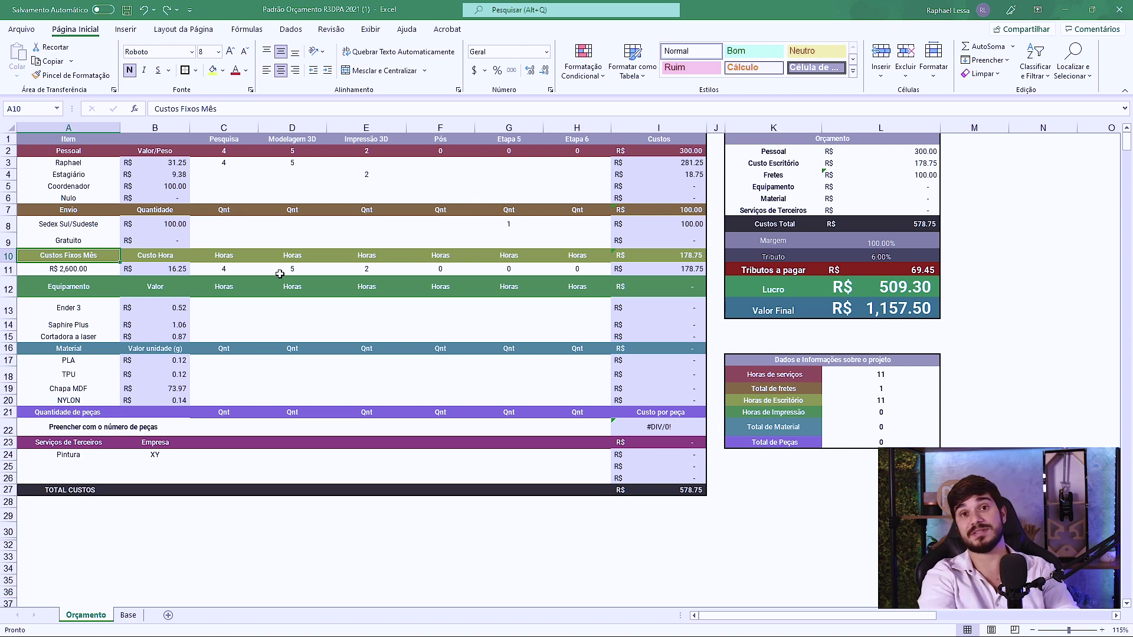
pyautogui.click(129, 615)
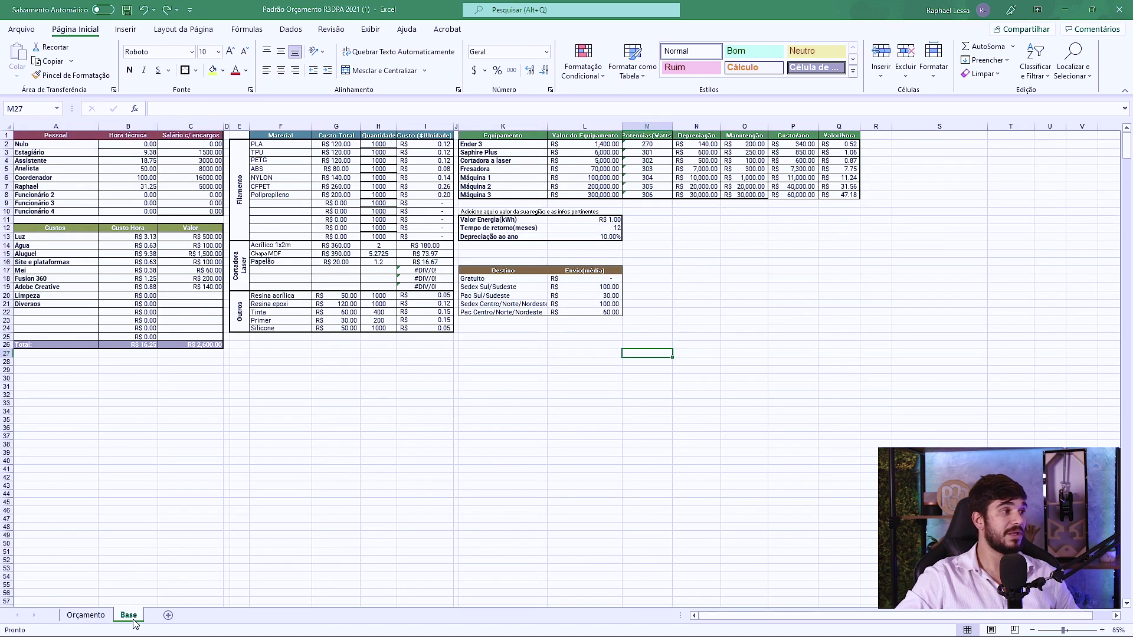
# - Check the Luz cost and the fixed-cost totals, R$ 16.25 hourly and R$ 2,600.00 monthly
pyautogui.click(138, 410)
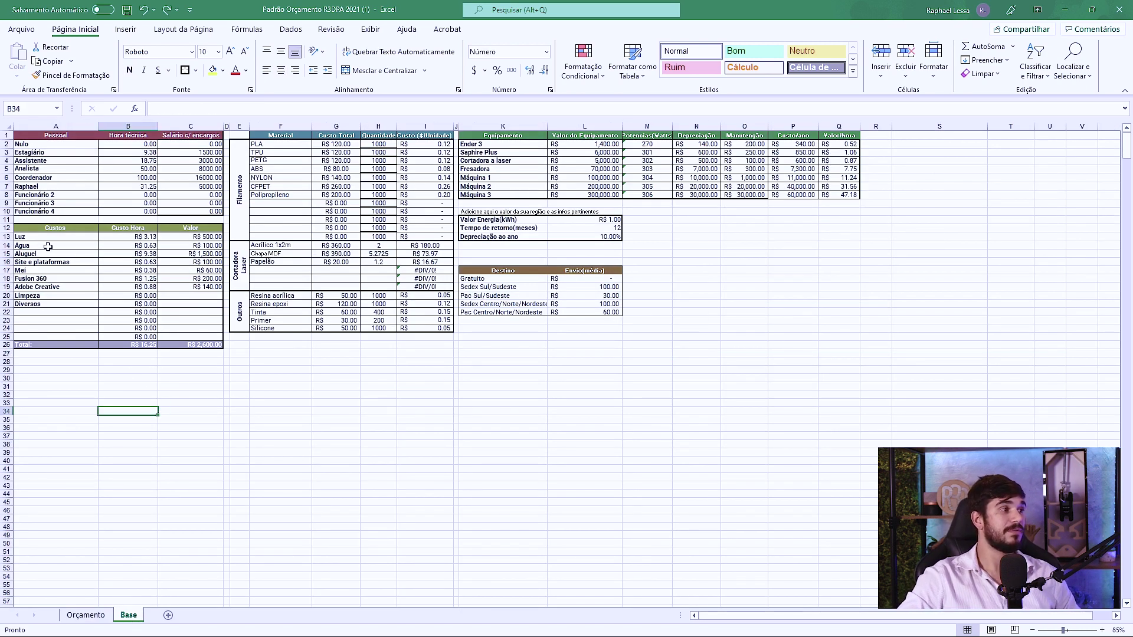
pyautogui.click(209, 237)
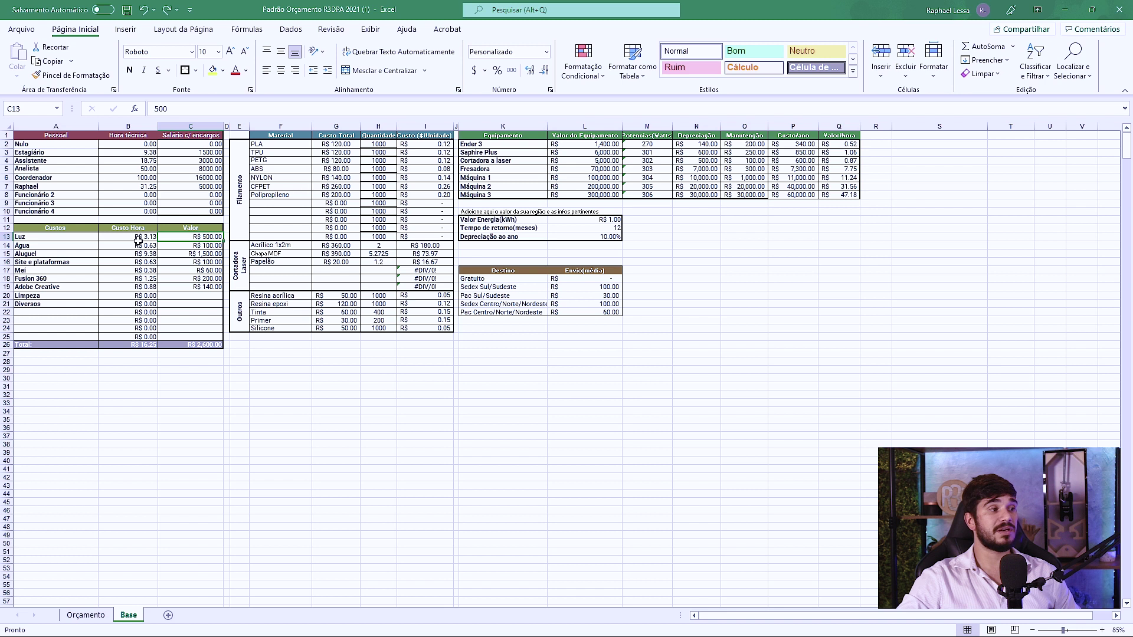
pyautogui.click(132, 347)
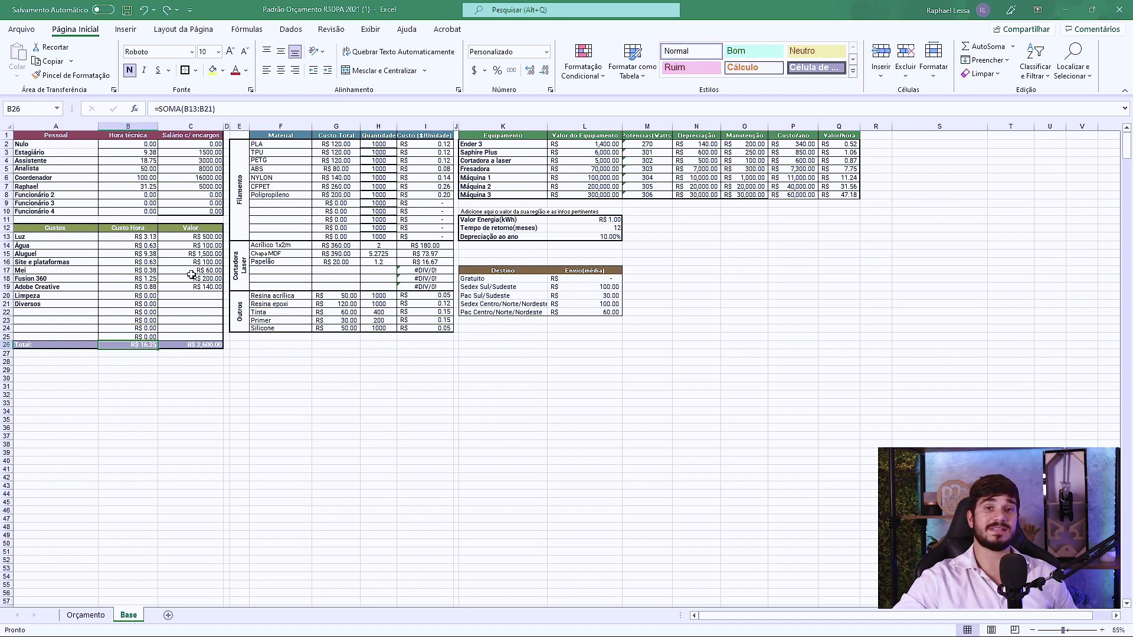
pyautogui.click(176, 344)
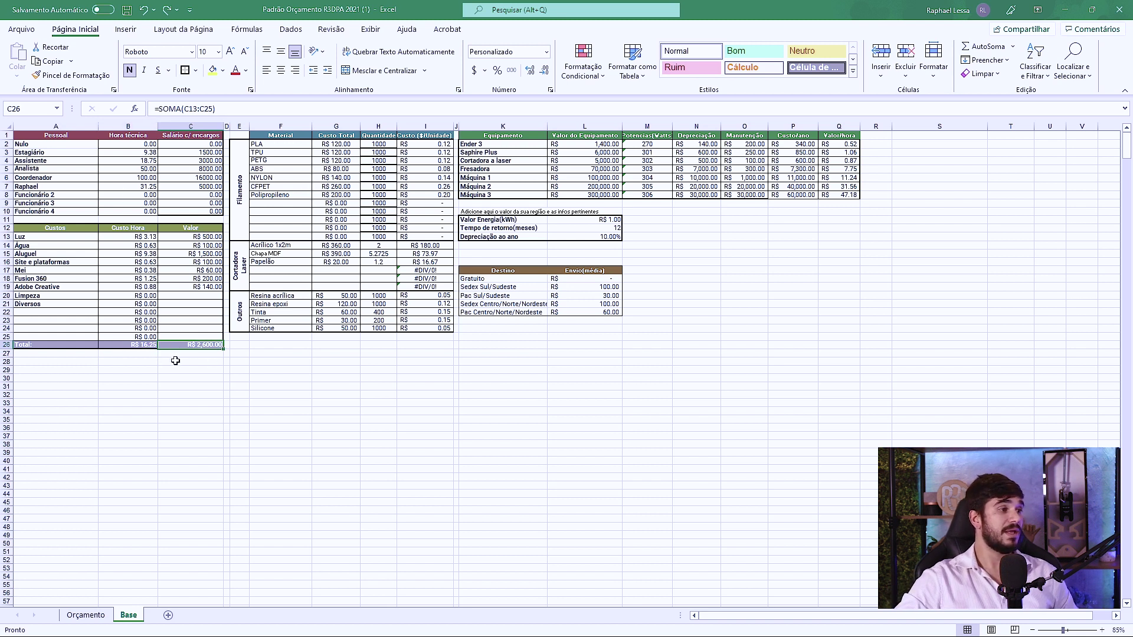
pyautogui.click(122, 346)
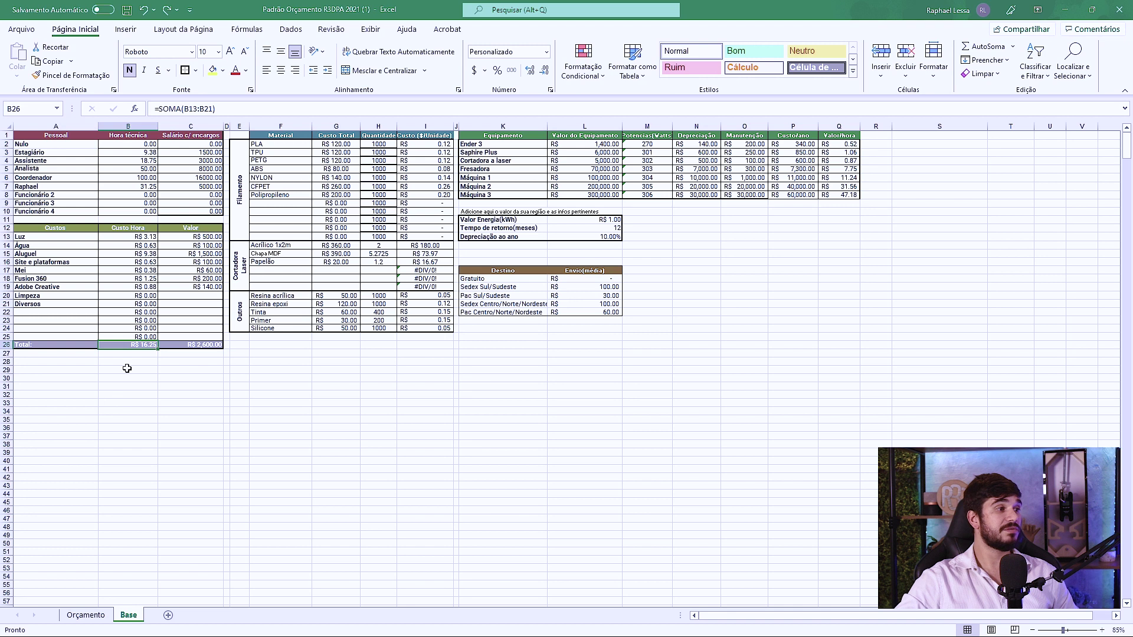
pyautogui.click(84, 615)
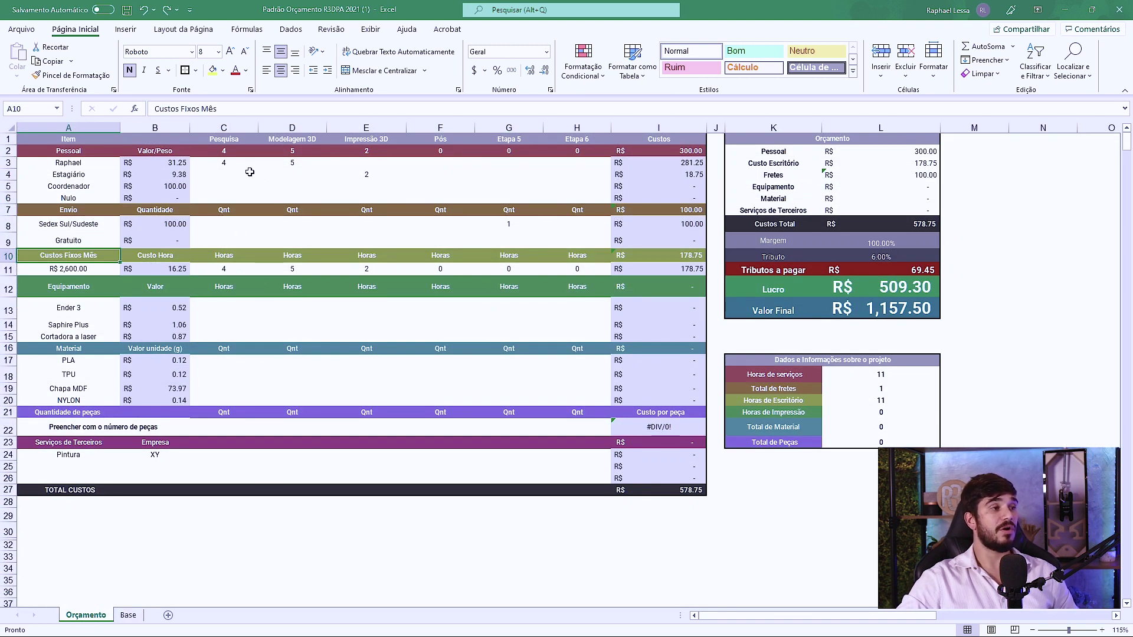
# - Review the staff hours grid and fixed-cost hours, then give Estagiário 3 Modelagem 3D hours in D4
pyautogui.moveTo(224, 165); pyautogui.dragTo(574, 195)
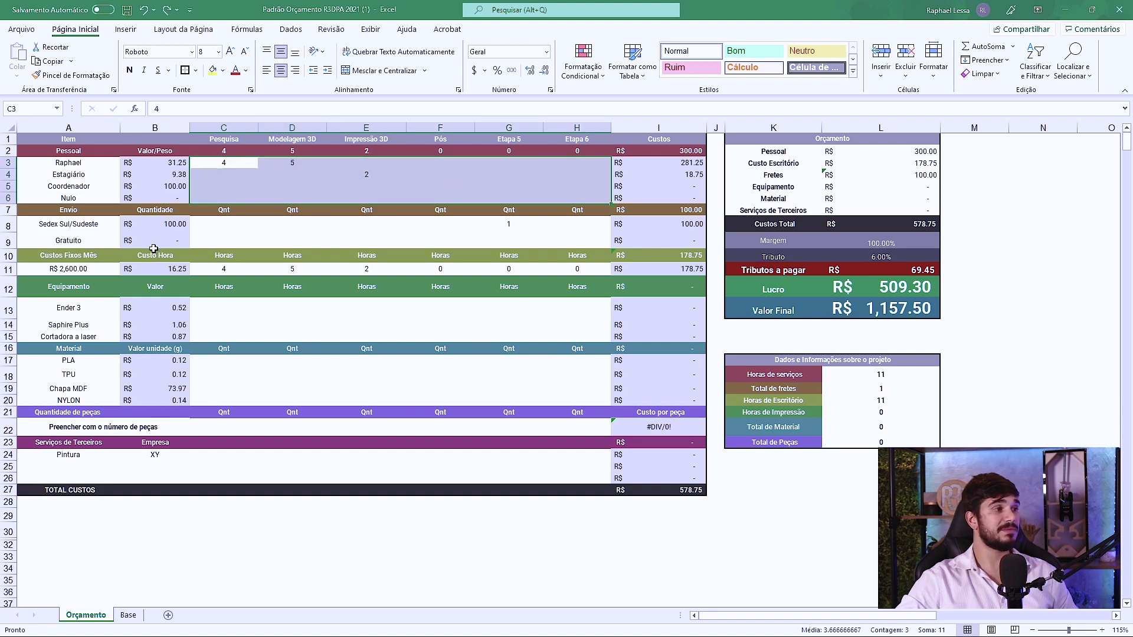
pyautogui.click(224, 268)
pyautogui.click(359, 195)
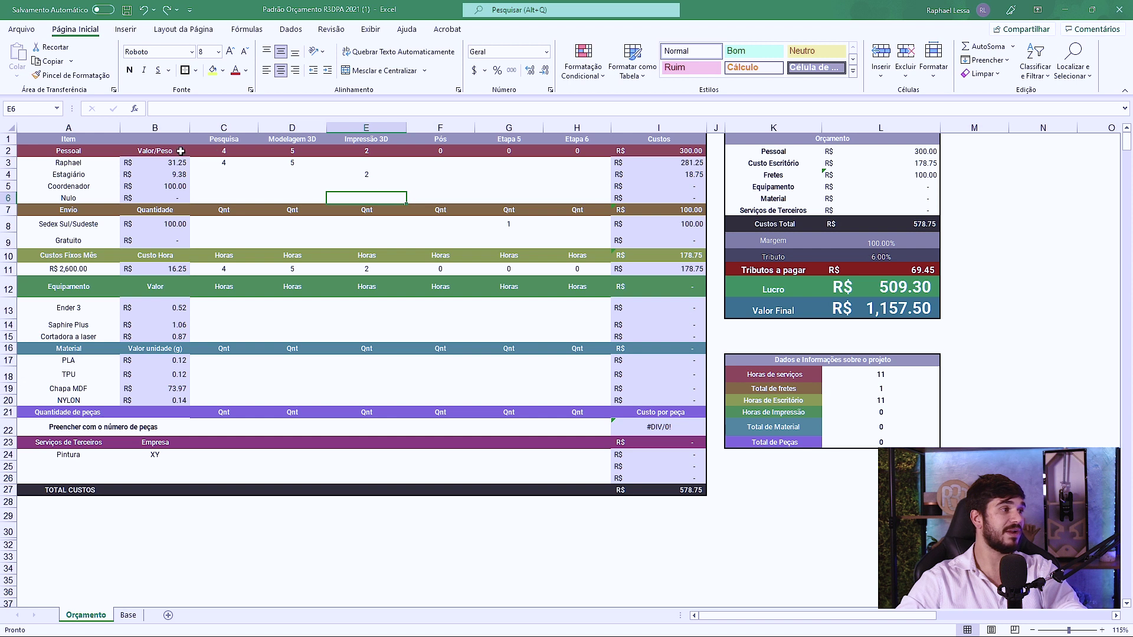
pyautogui.click(298, 176)
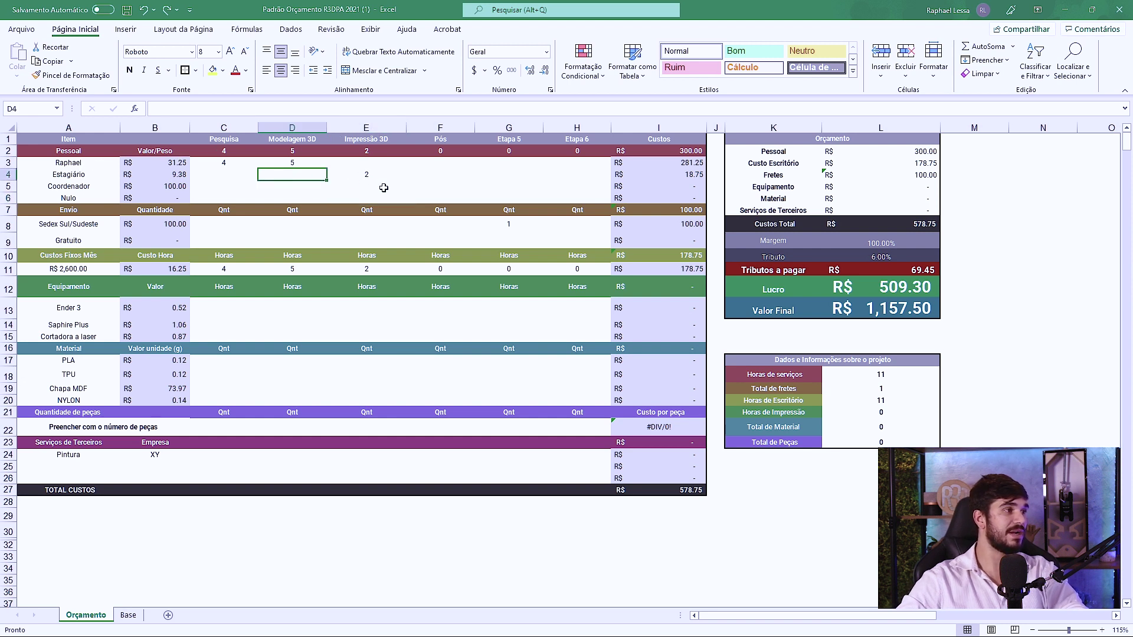
pyautogui.write('3')
pyautogui.press('Return')
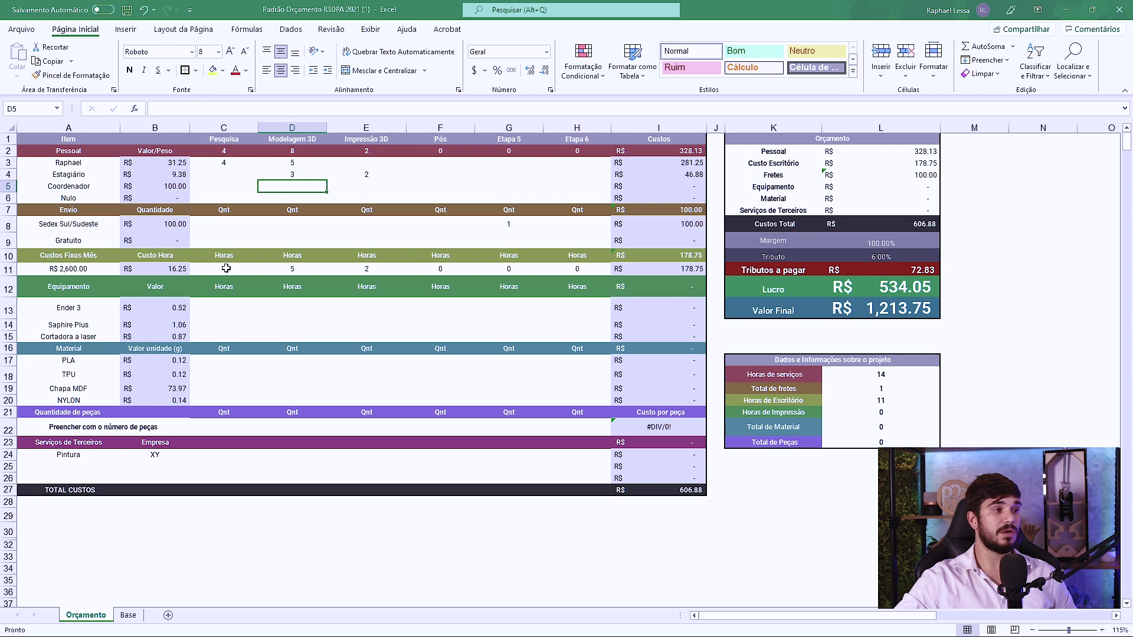
pyautogui.click(575, 272)
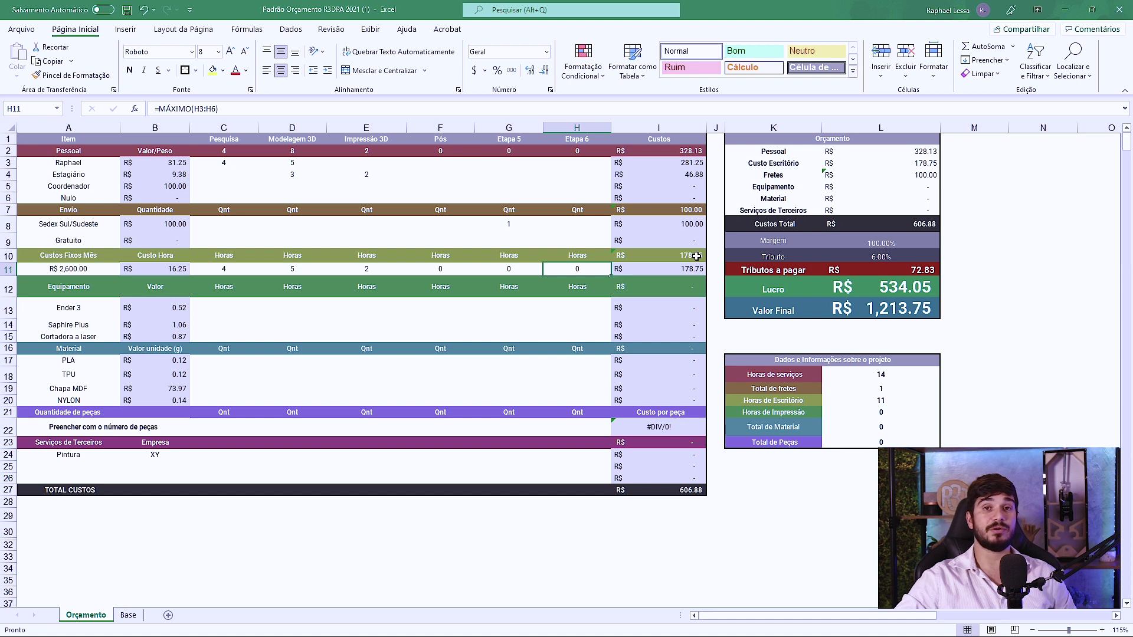
pyautogui.click(697, 256)
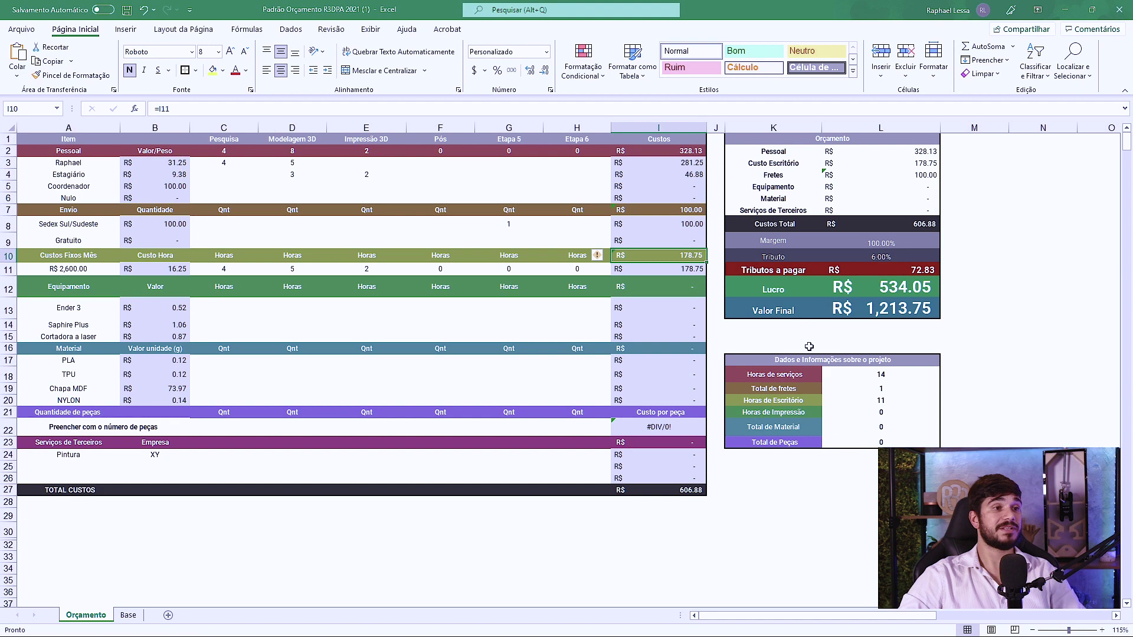
pyautogui.click(863, 510)
pyautogui.click(128, 615)
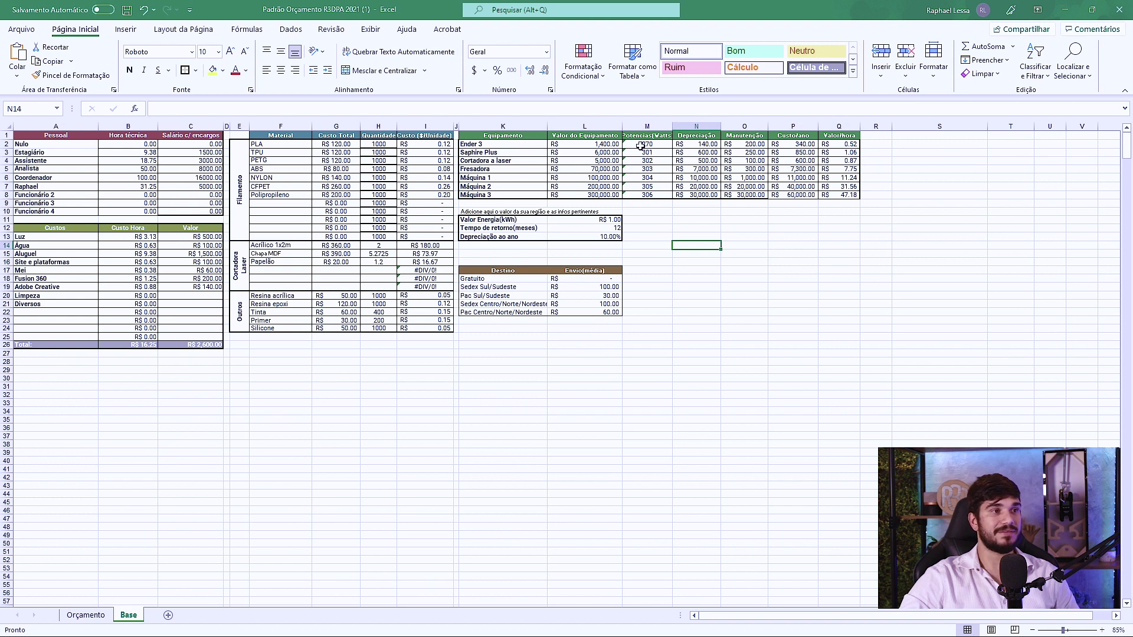
# - Enter 20 as the yearly depreciation rate in L13, then review all machines' maintenance values O2:O9
pyautogui.click(506, 146)
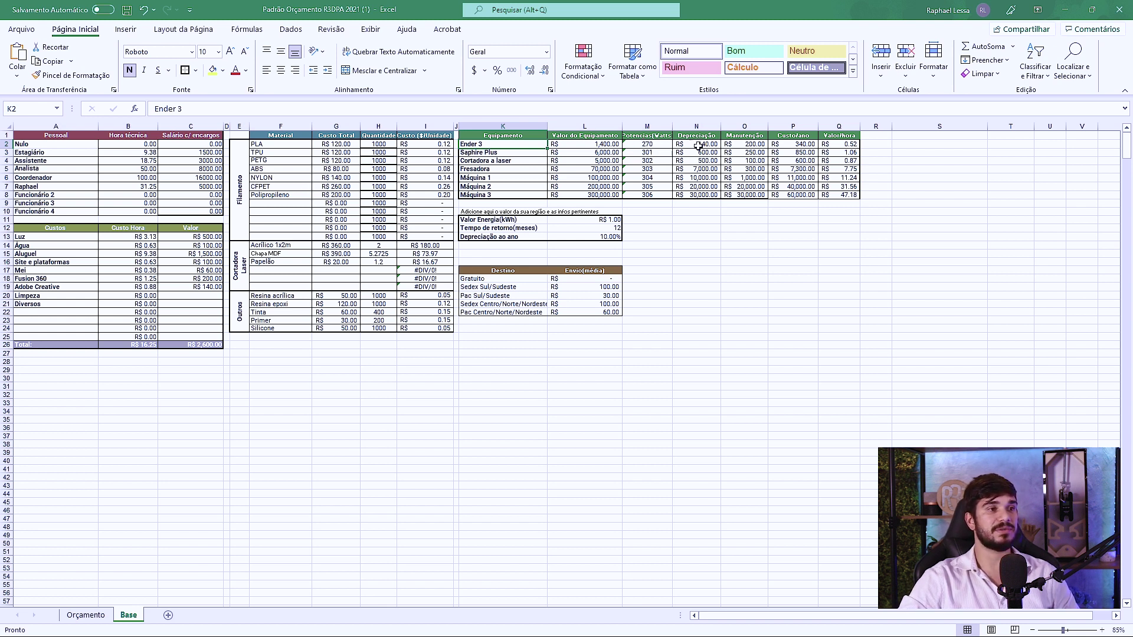
pyautogui.click(592, 236)
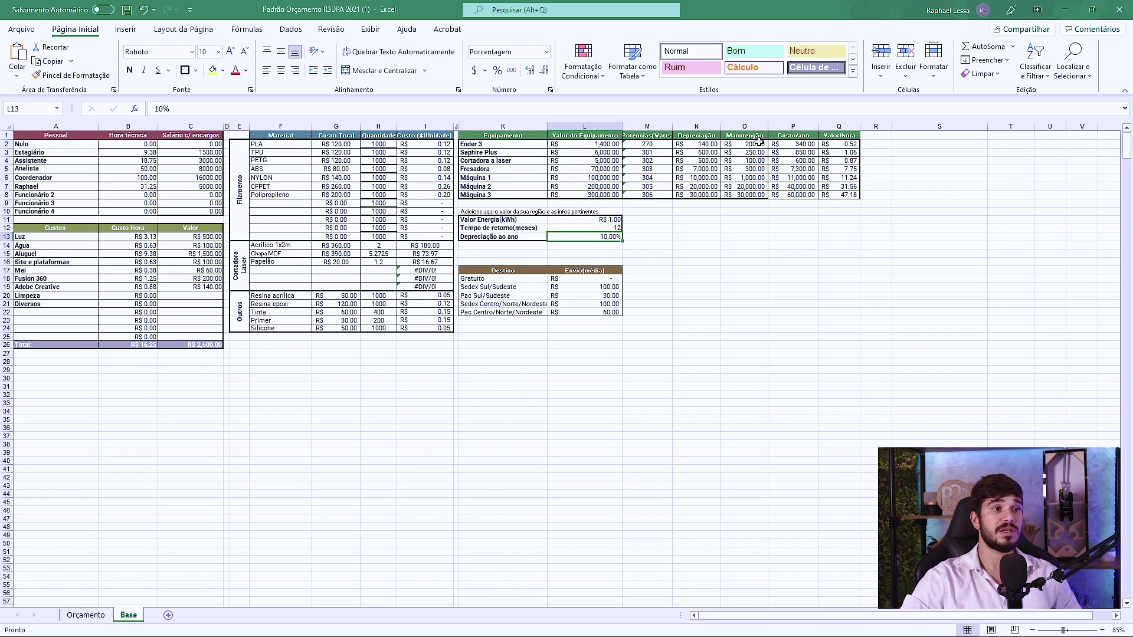
pyautogui.click(760, 142)
pyautogui.click(607, 236)
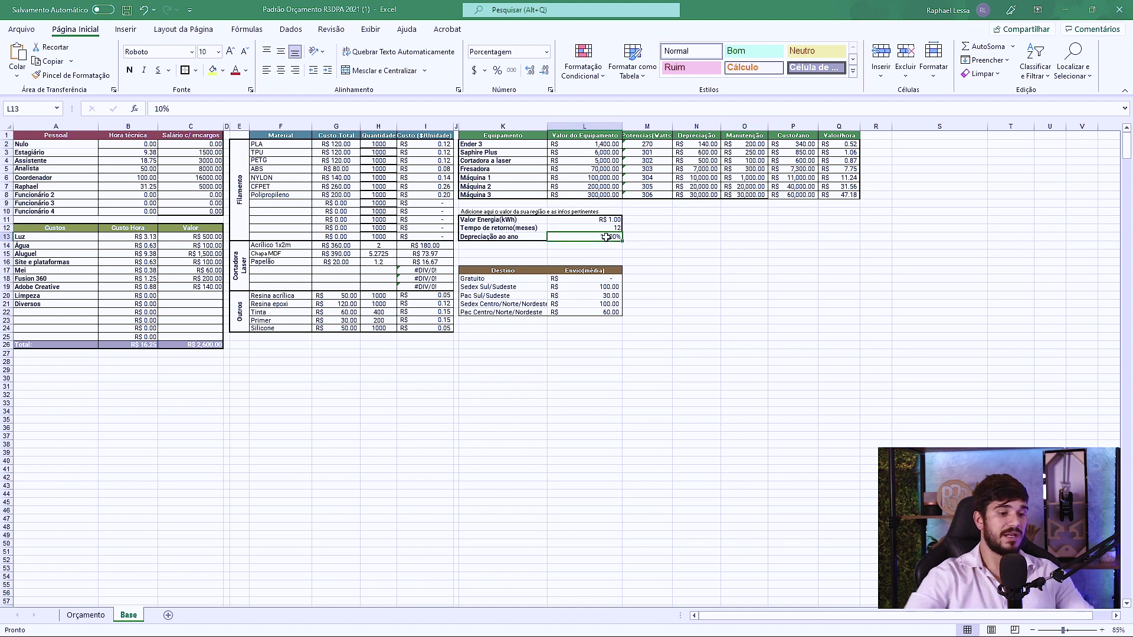
pyautogui.write('20')
pyautogui.press('Return')
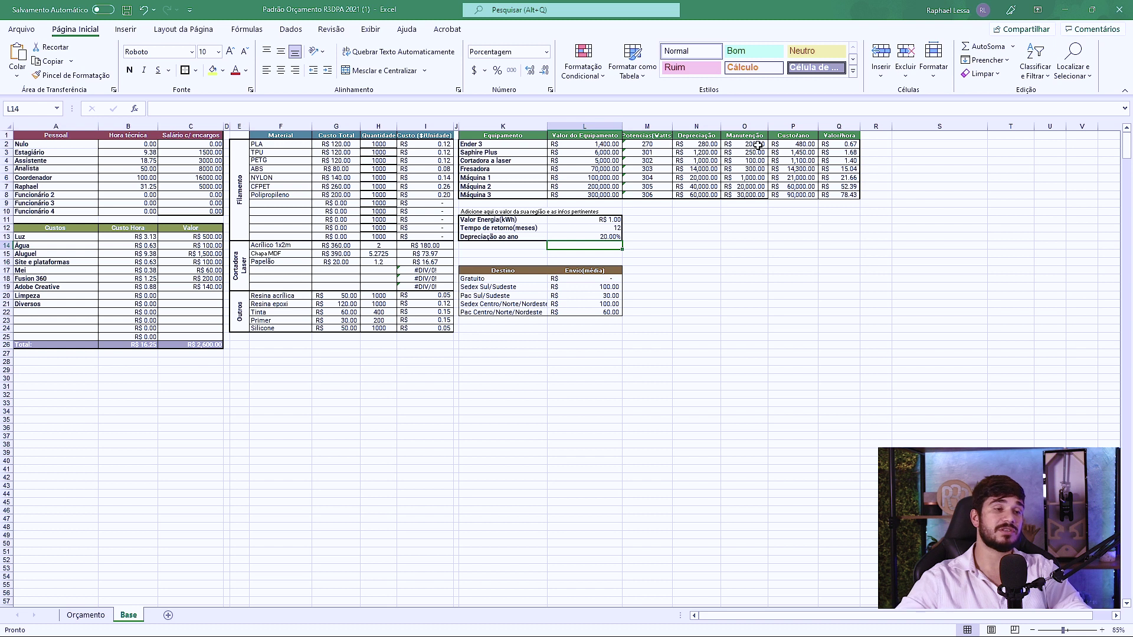
pyautogui.moveTo(758, 146); pyautogui.dragTo(764, 202)
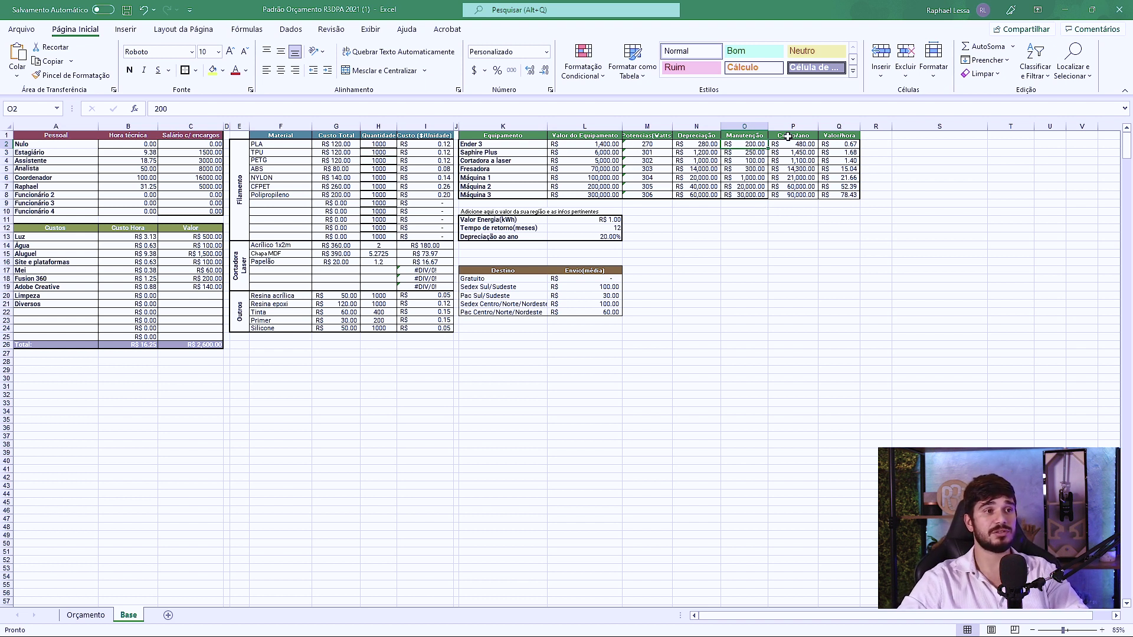
pyautogui.click(814, 146)
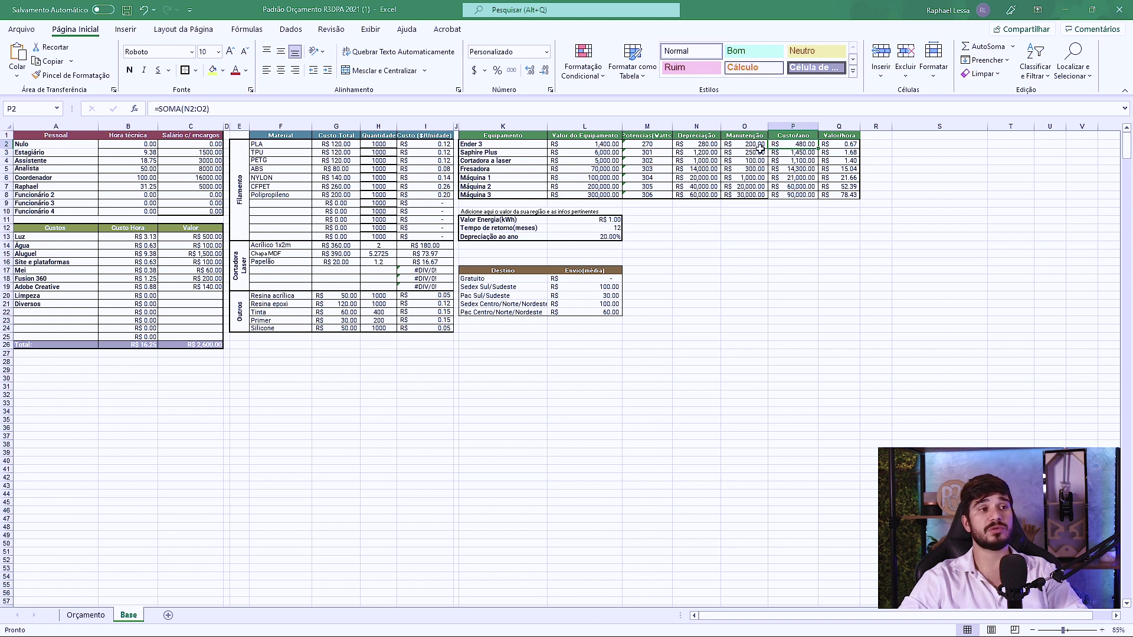
pyautogui.click(703, 142)
pyautogui.click(751, 144)
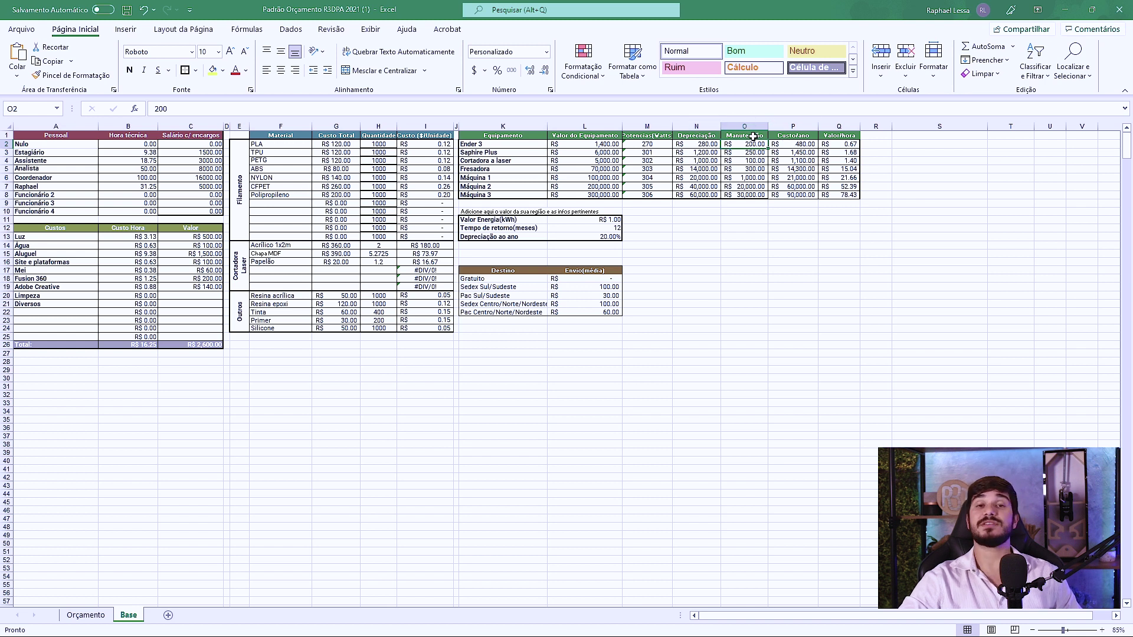
pyautogui.click(850, 145)
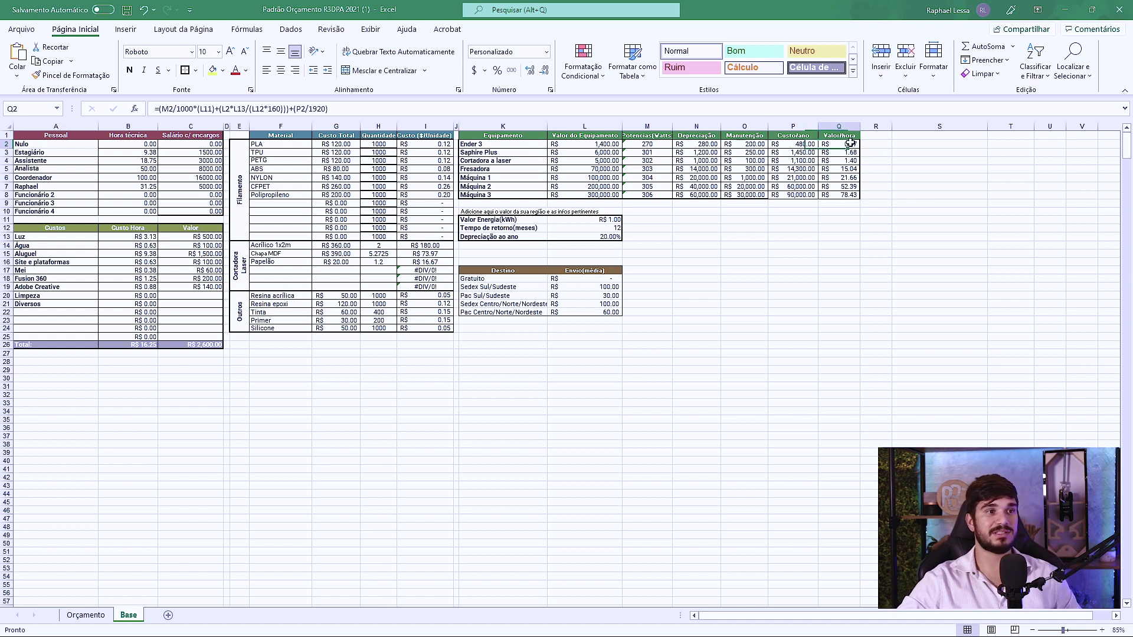
pyautogui.click(348, 103)
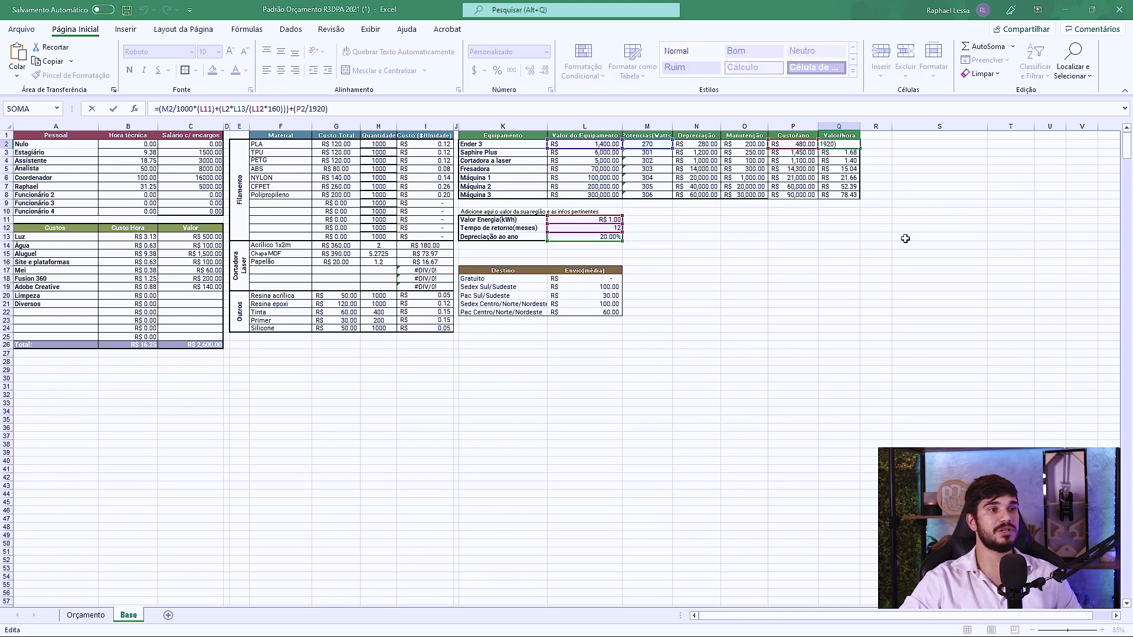
pyautogui.press('Escape')
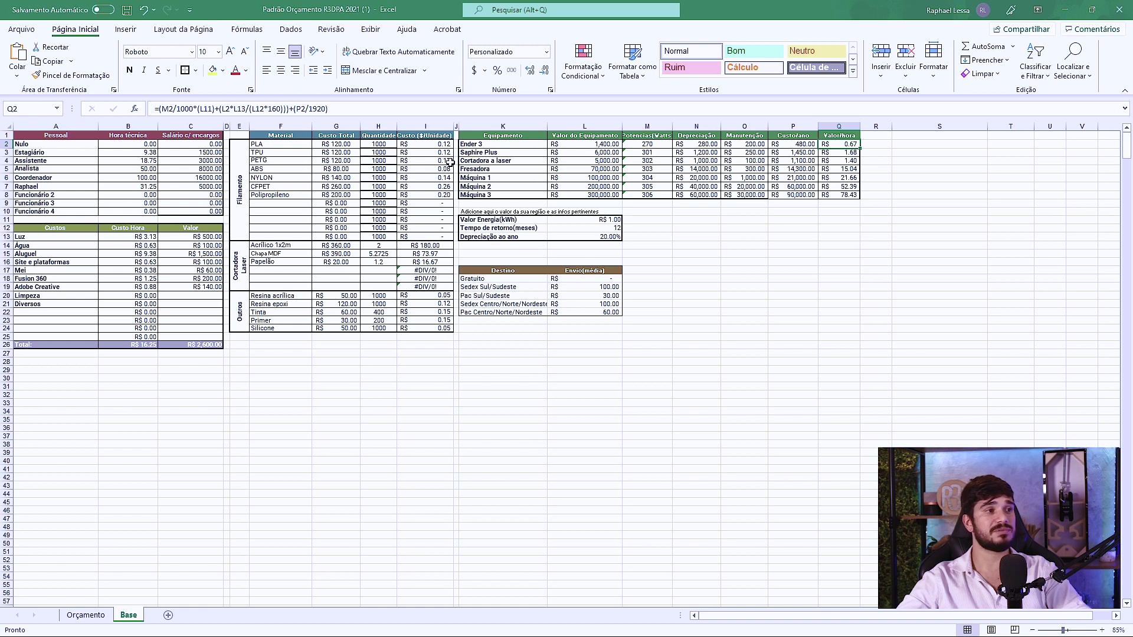
pyautogui.click(531, 177)
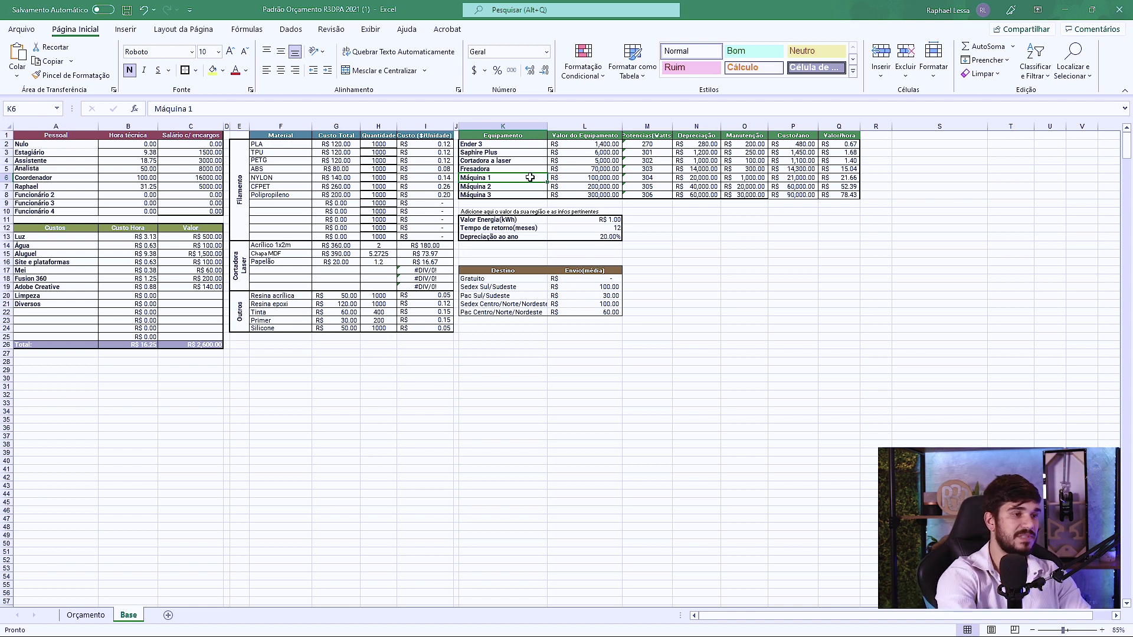
# - Rename the K6 machine to Anycubic, then undo it to keep Máquina 1
pyautogui.write('Any')
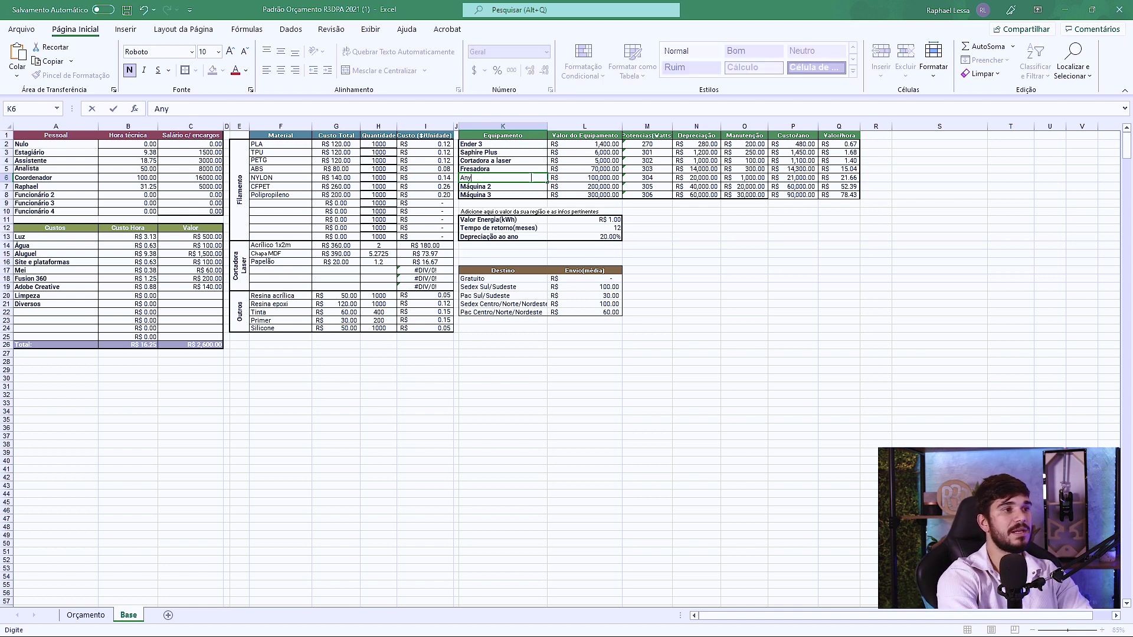
pyautogui.write('cubi')
pyautogui.press('Return')
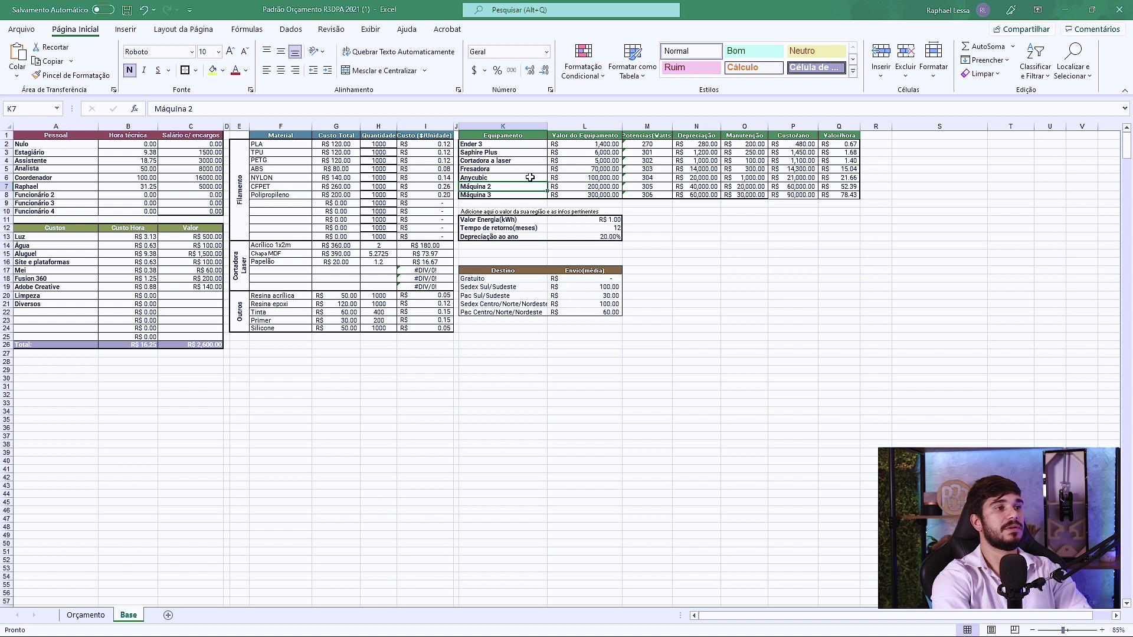
pyautogui.hotkey('ctrl', 'z')
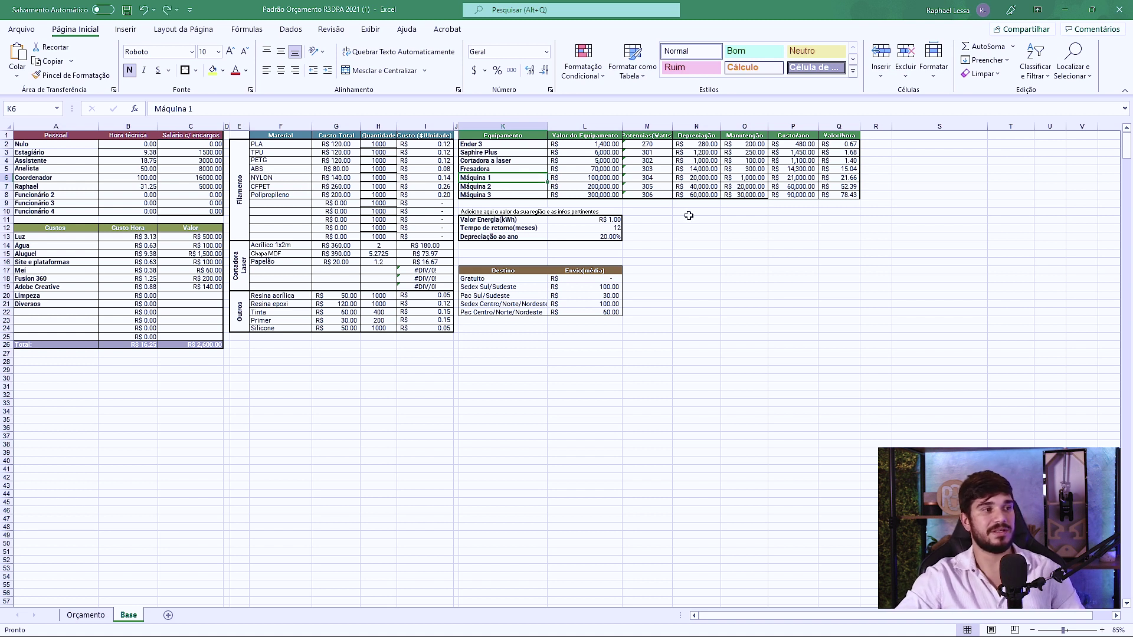
# - Set the energy price in L11 to 1.34, fixing the decimal entry, then return to Orçamento
pyautogui.click(606, 220)
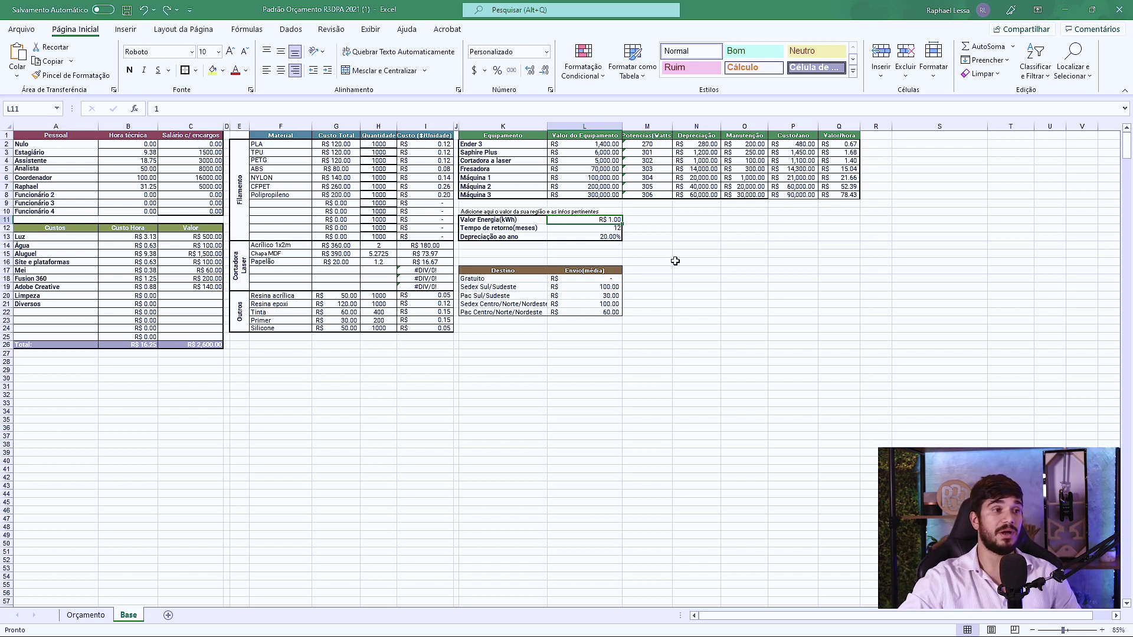
pyautogui.write('1,3')
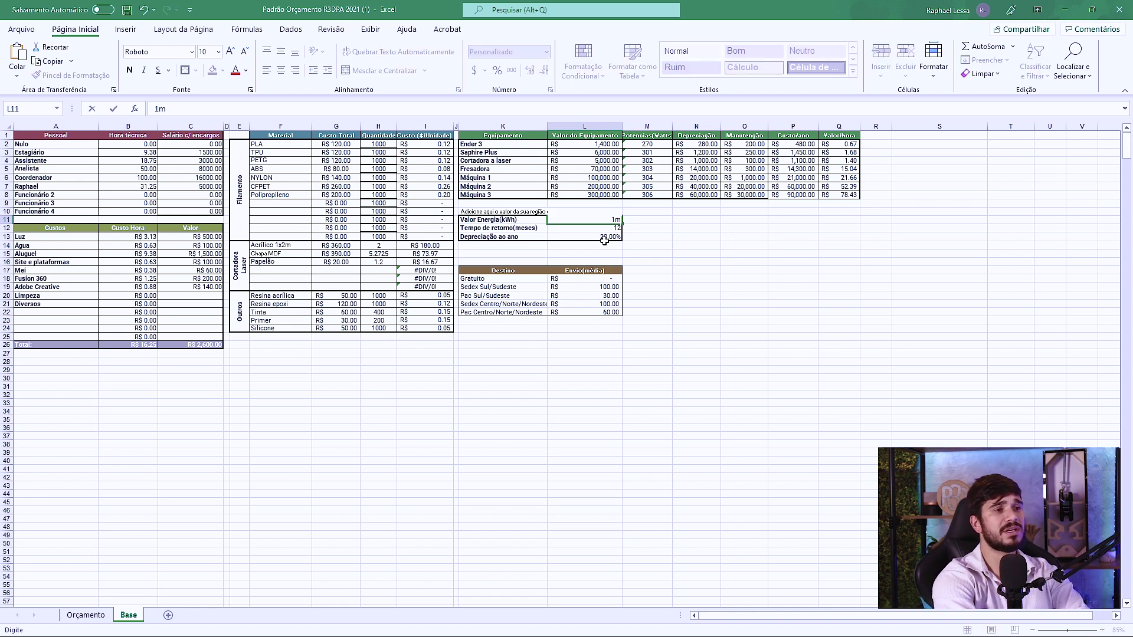
pyautogui.write('4')
pyautogui.press('Return')
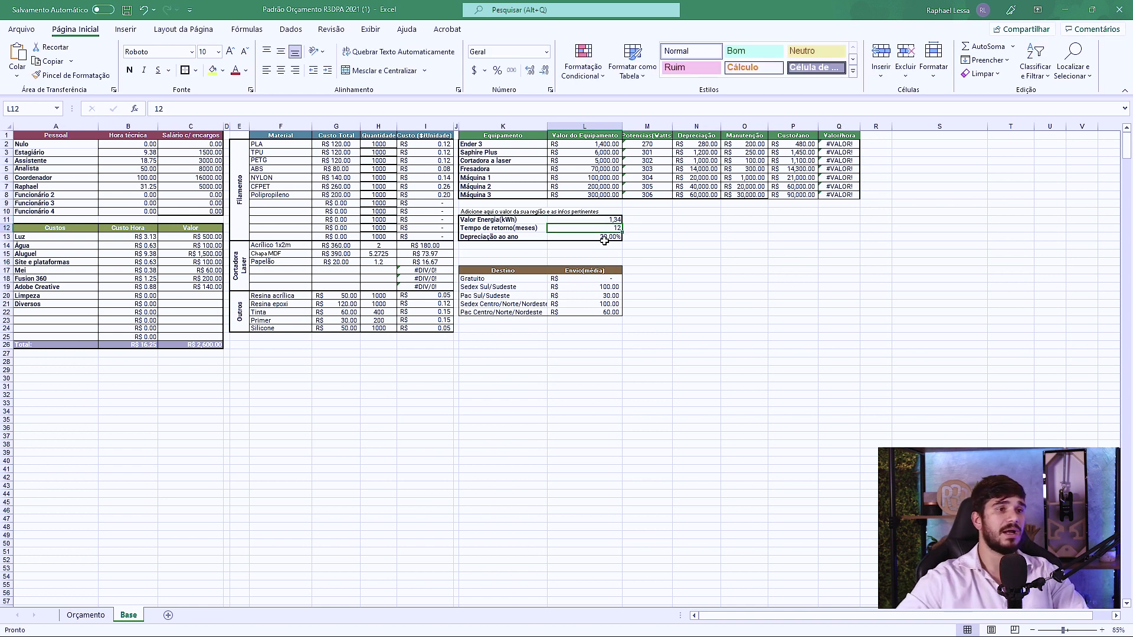
pyautogui.click(614, 219)
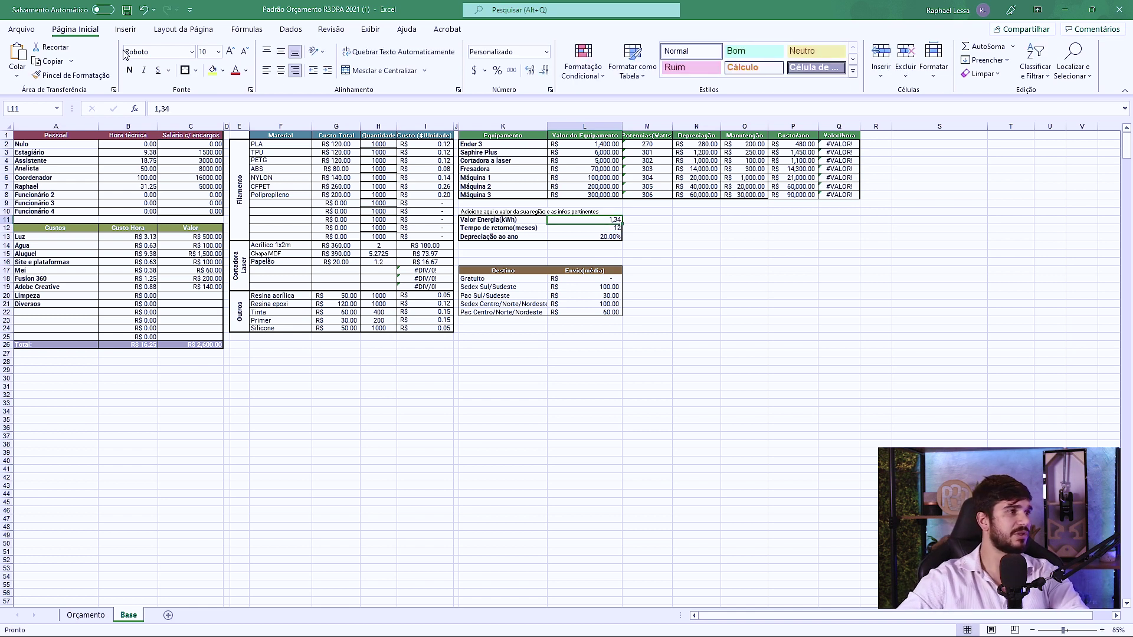
pyautogui.click(163, 108)
pyautogui.press('BackSpace')
pyautogui.press('Return')
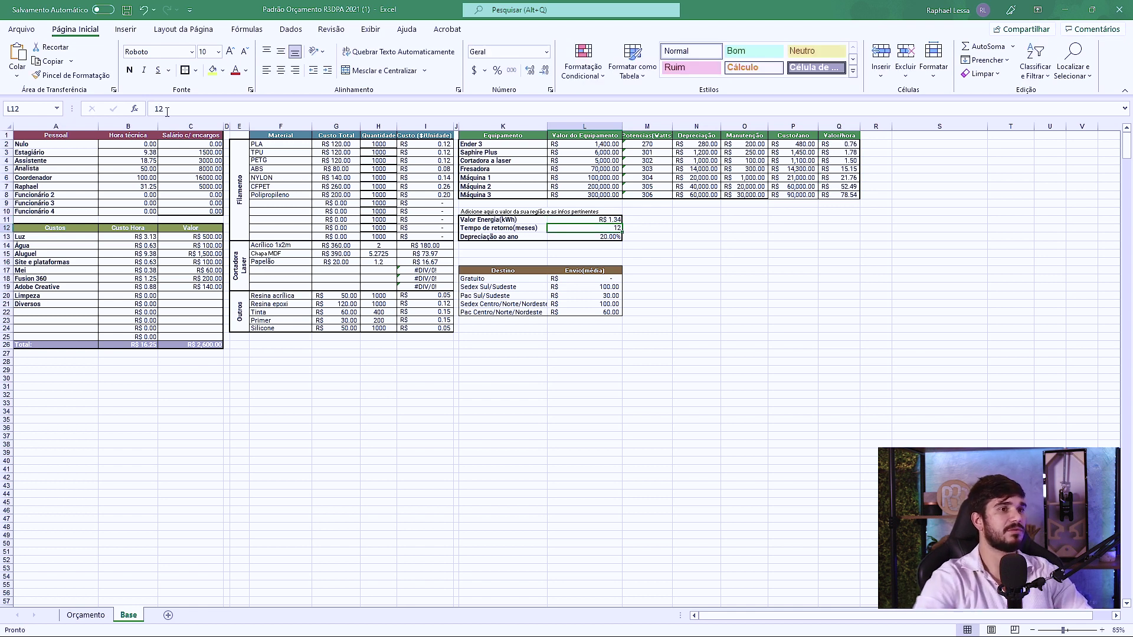
pyautogui.click(599, 254)
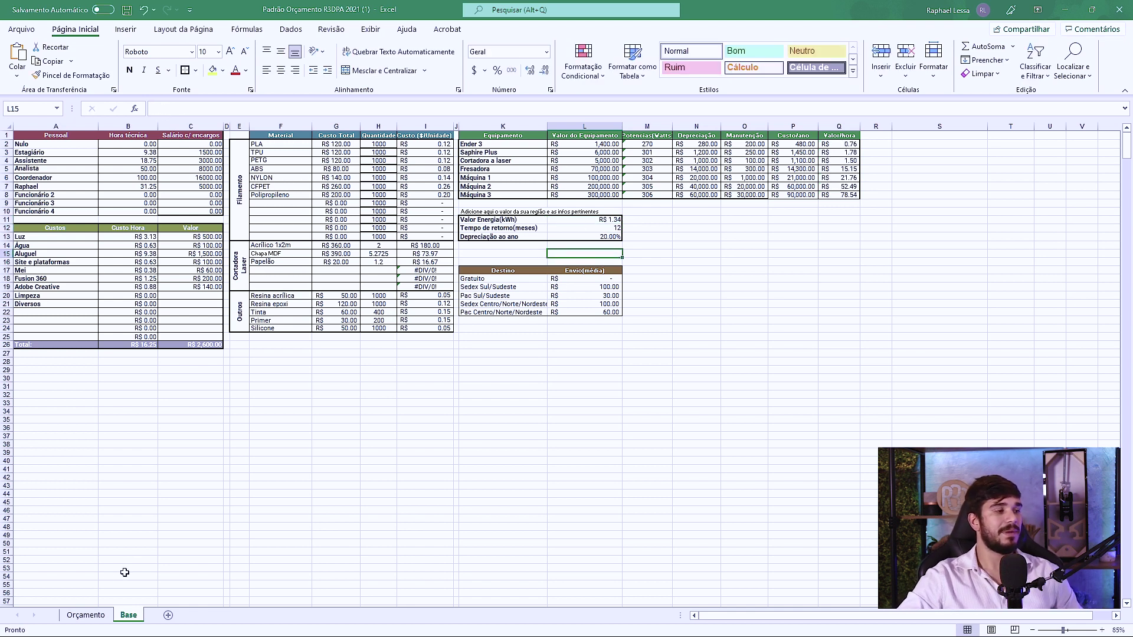
pyautogui.click(85, 615)
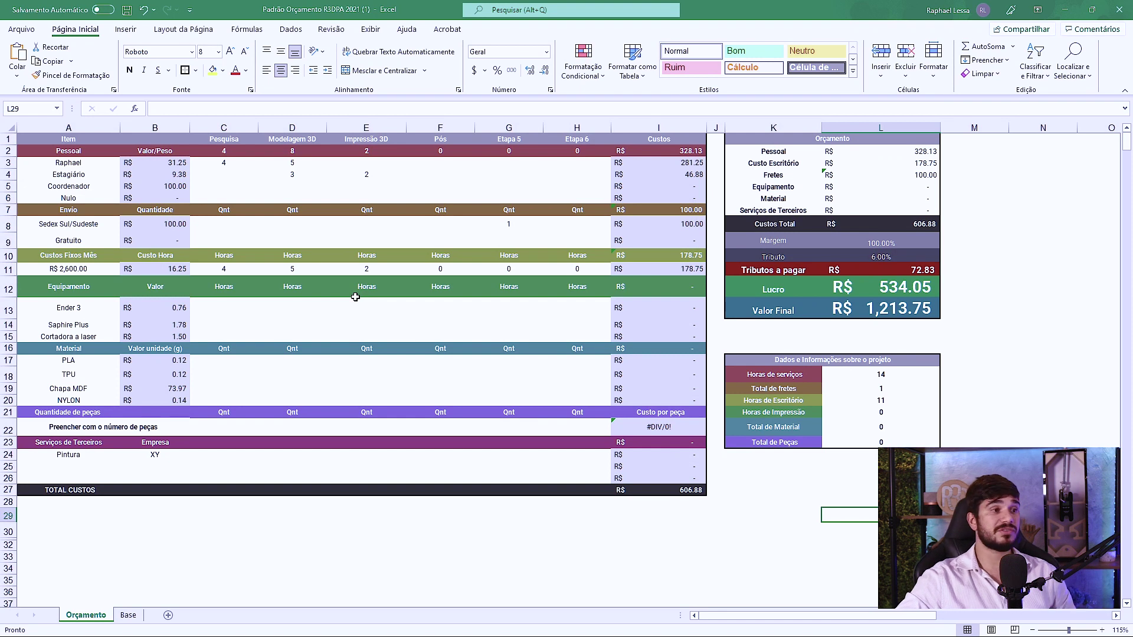
# - Enter 10 printing hours for the Ender 3 and a piece count of 1
pyautogui.click(368, 313)
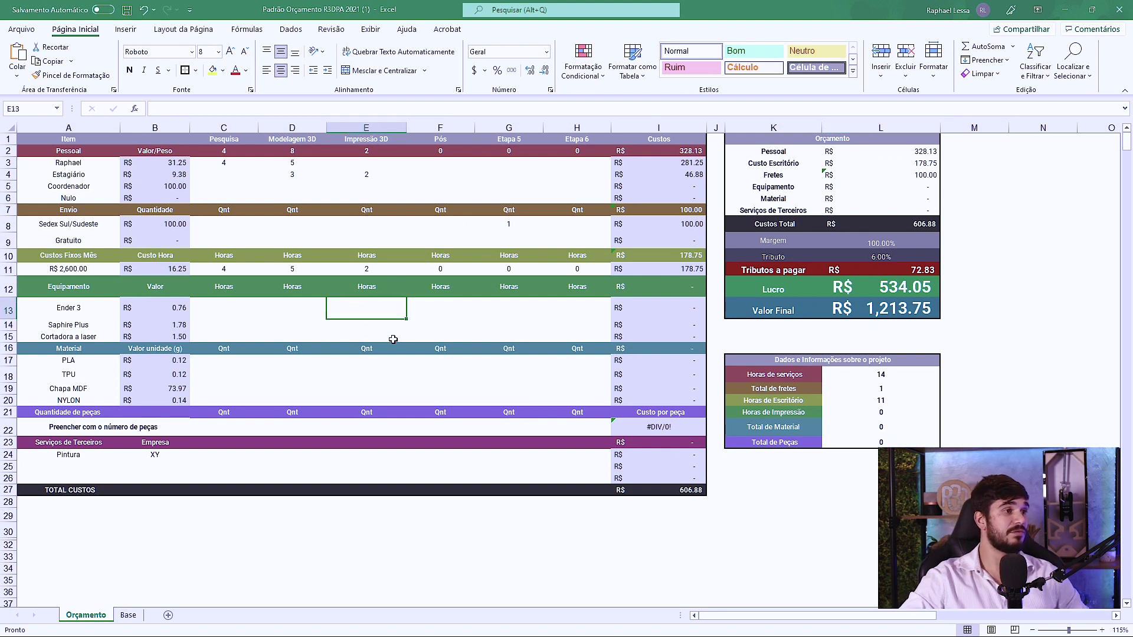
pyautogui.write('10')
pyautogui.press('Return')
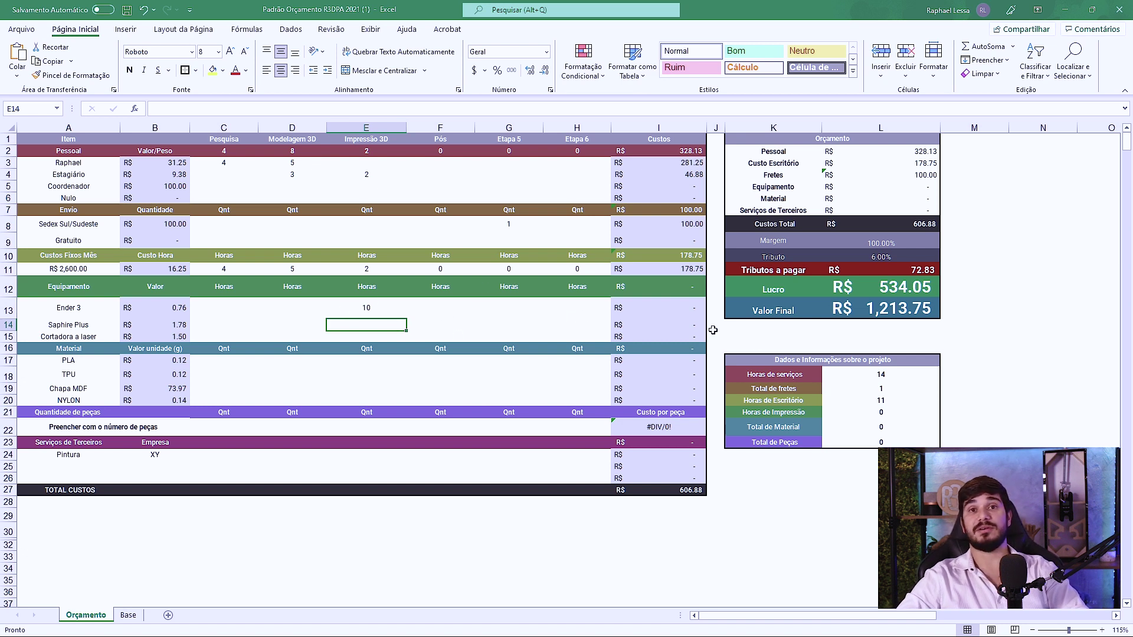
pyautogui.click(383, 426)
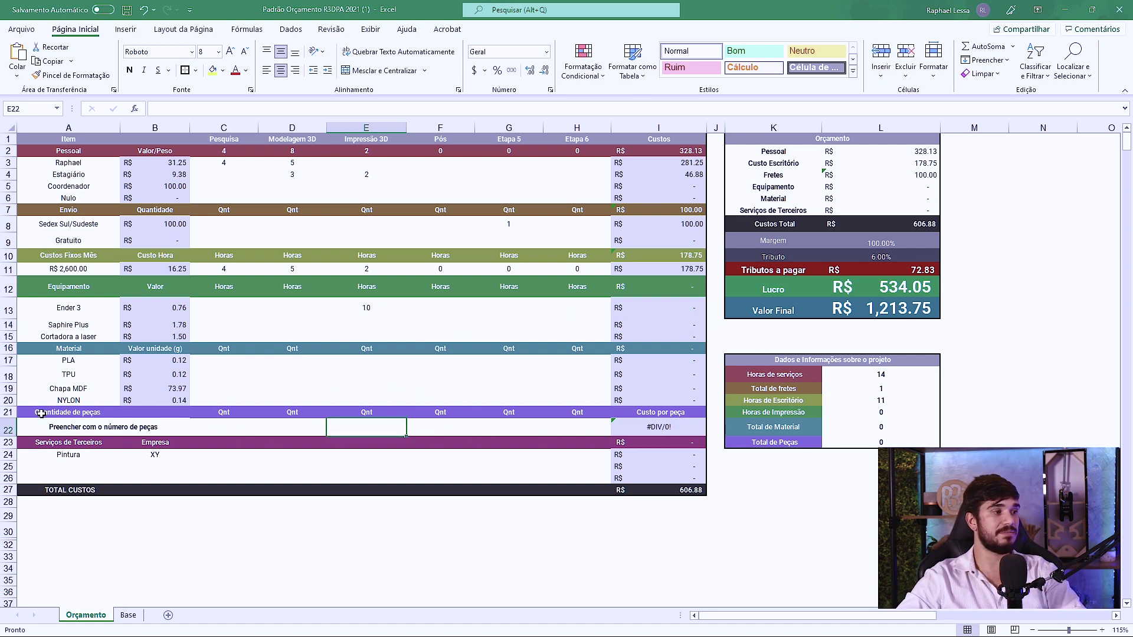
pyautogui.write('1')
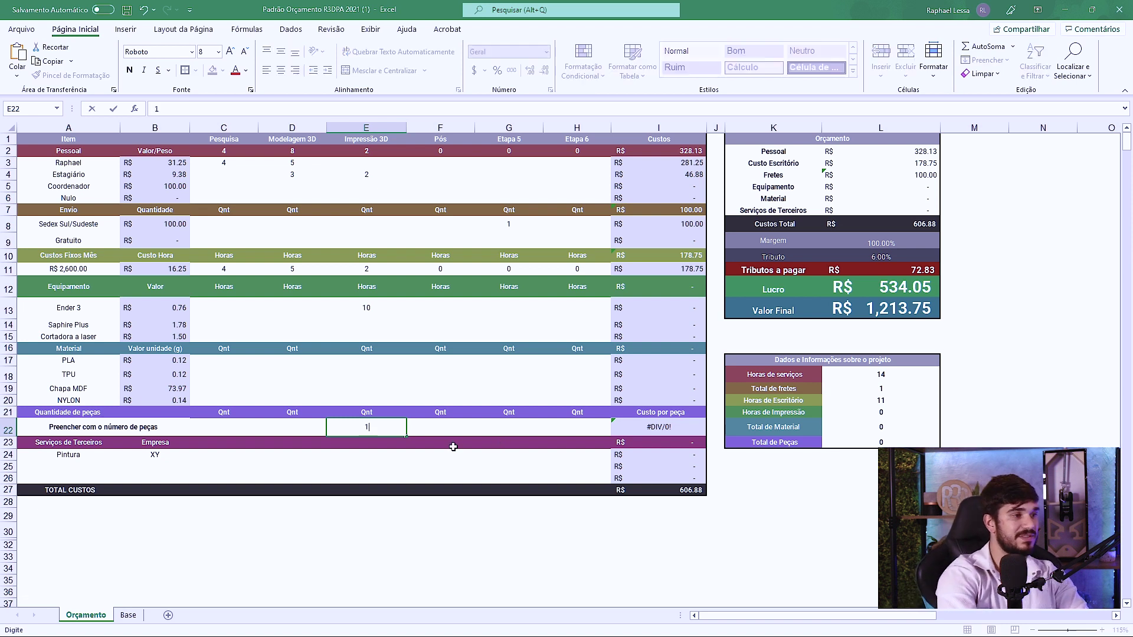
pyautogui.press('Return')
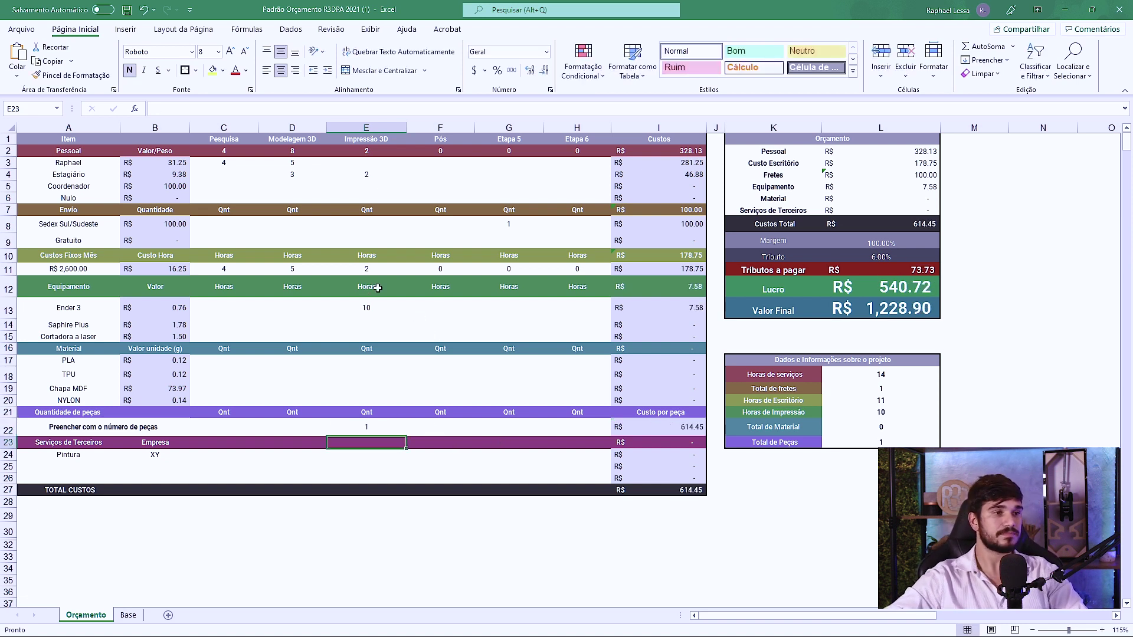
# - Recheck the Ender 3 hours and PLA quantity cell, then bring up the Base sheet
pyautogui.click(375, 310)
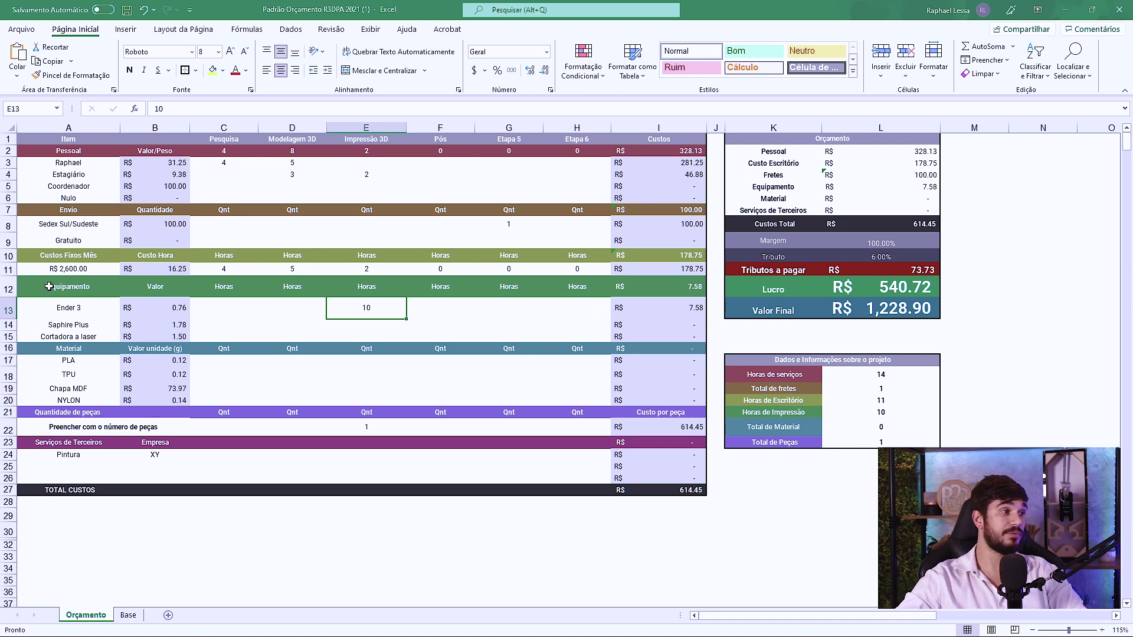
pyautogui.press('Down')
pyautogui.click(377, 361)
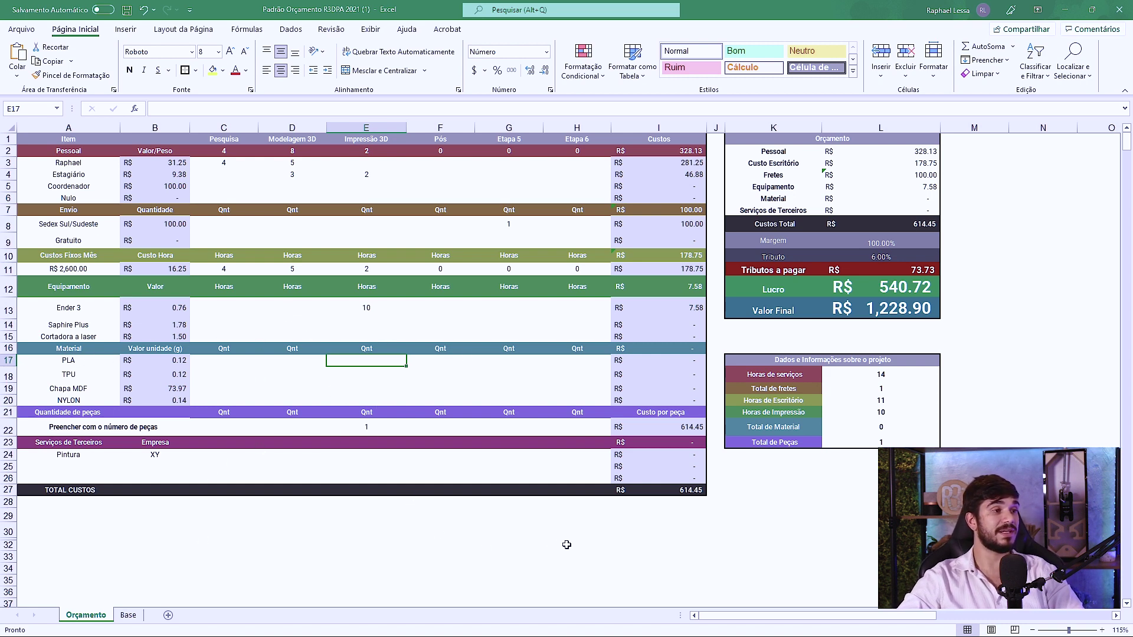
pyautogui.click(130, 615)
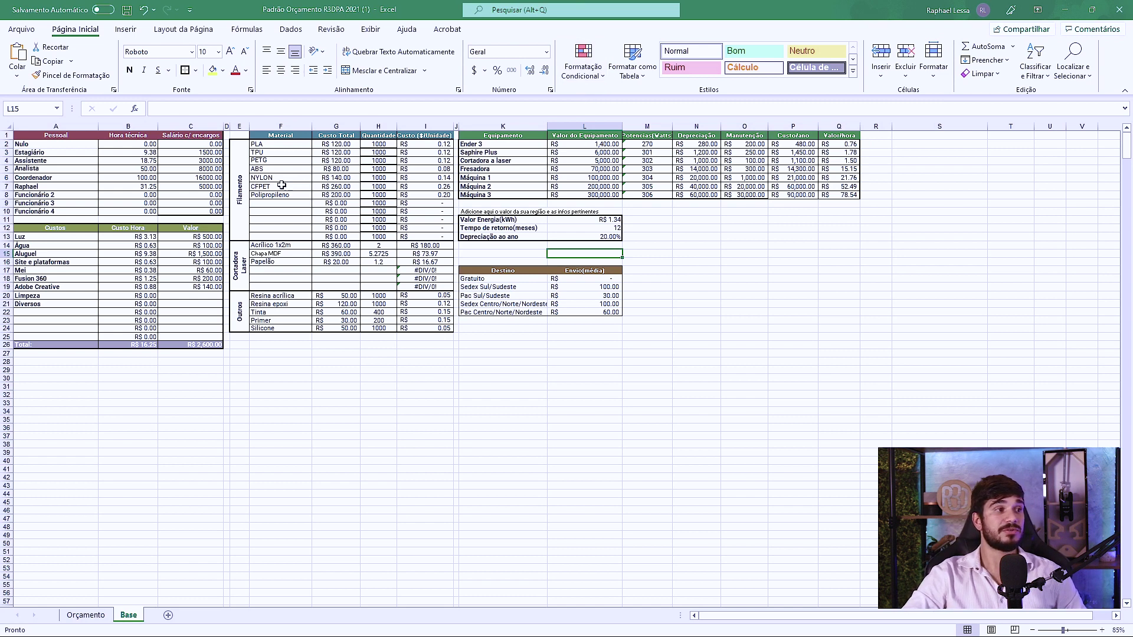
pyautogui.moveTo(259, 144); pyautogui.dragTo(433, 227)
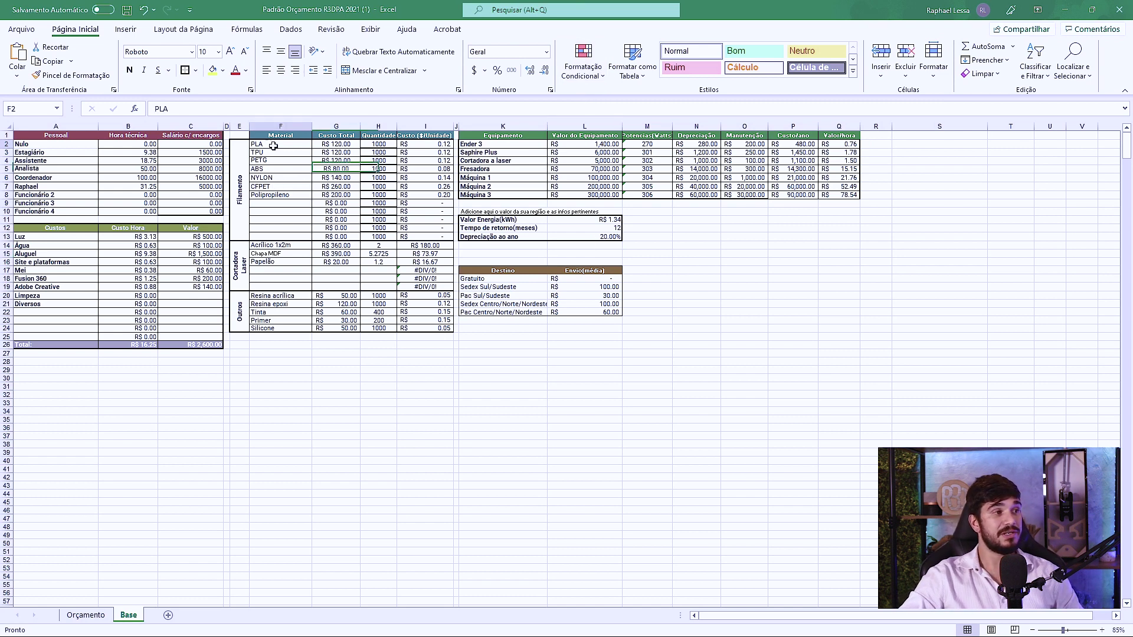
pyautogui.click(432, 228)
pyautogui.click(323, 144)
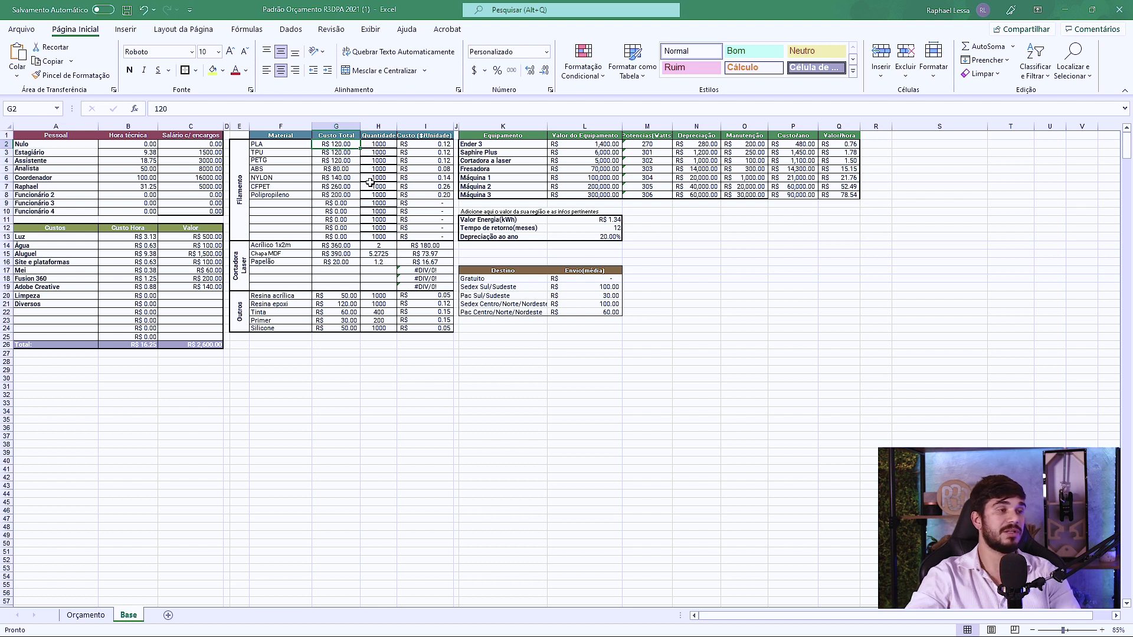
pyautogui.click(384, 147)
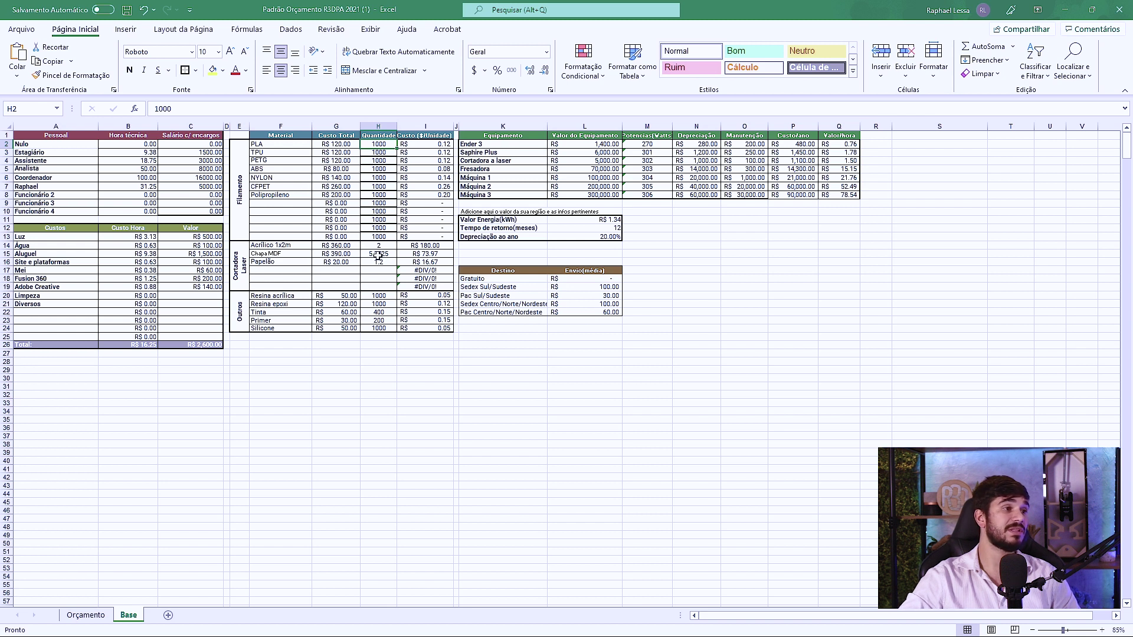
pyautogui.click(373, 254)
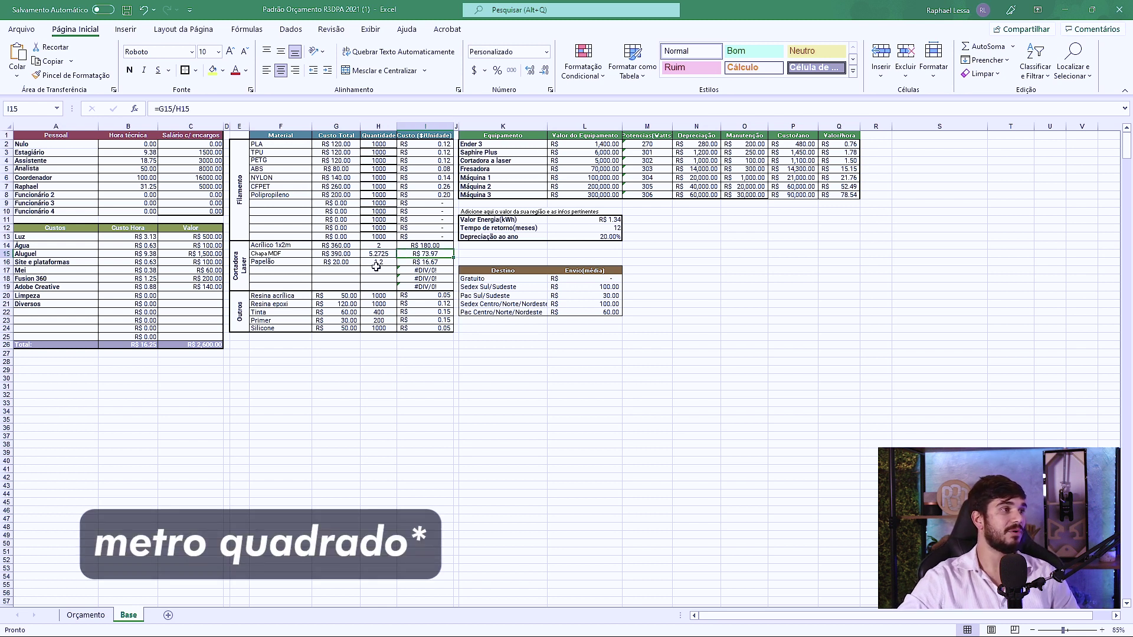
pyautogui.click(376, 270)
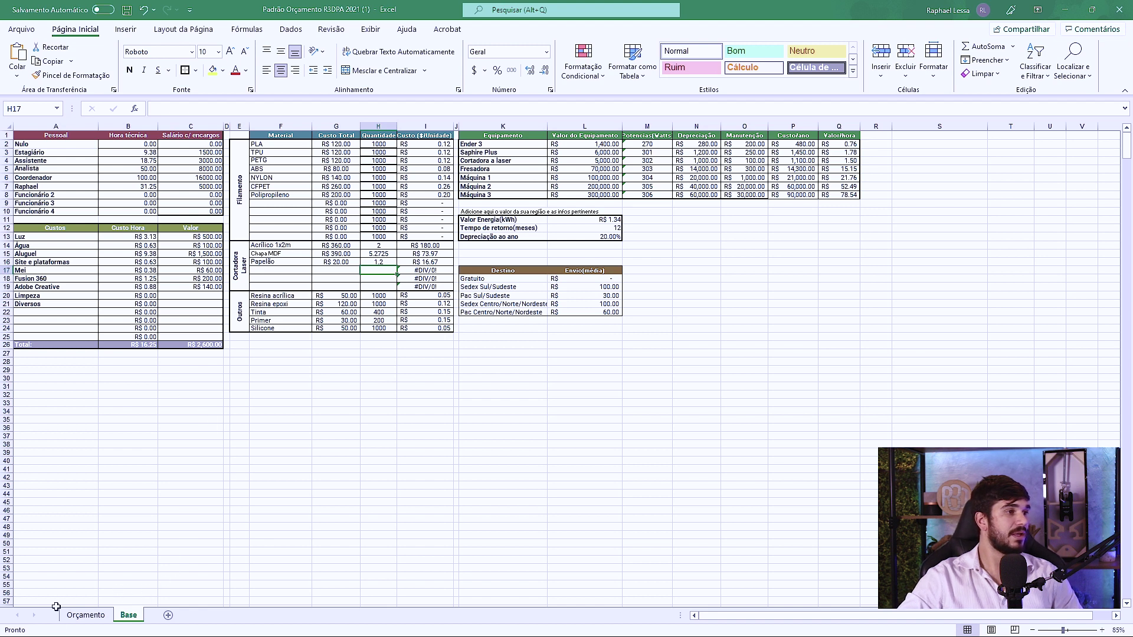
pyautogui.click(86, 615)
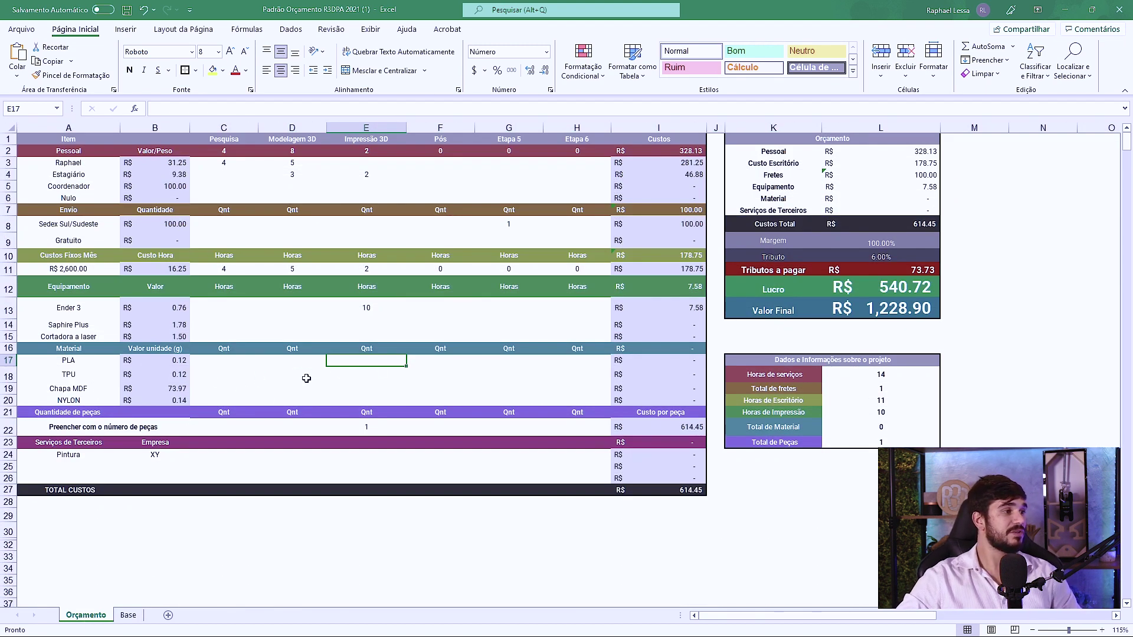
# - Enter 200 g of PLA as the printing material quantity
pyautogui.write('200')
pyautogui.press('Return')
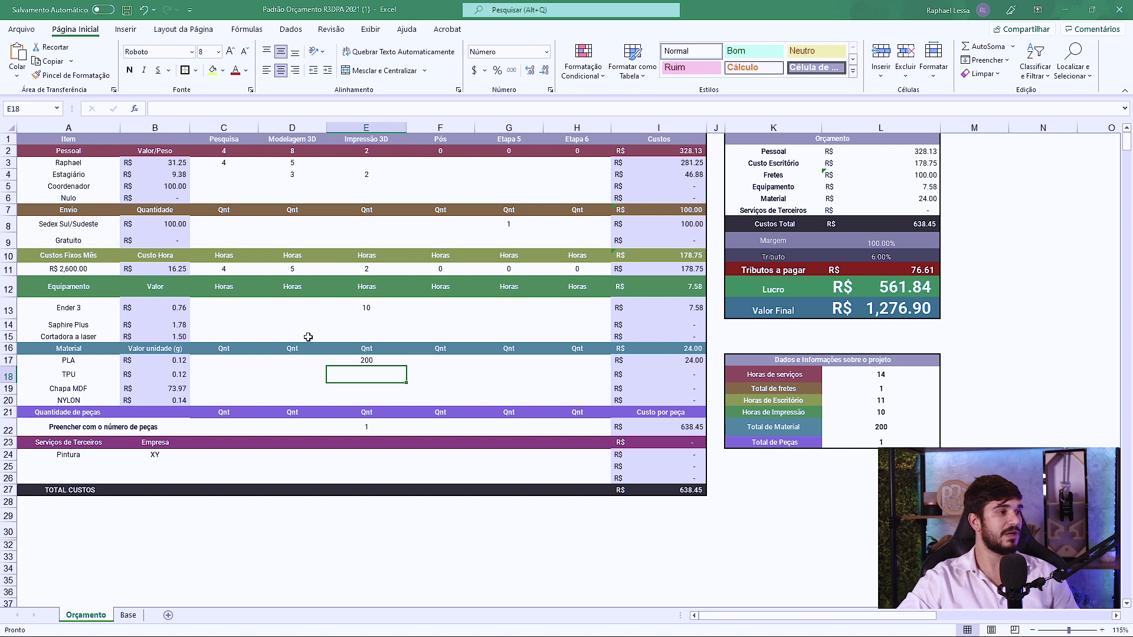
pyautogui.click(102, 362)
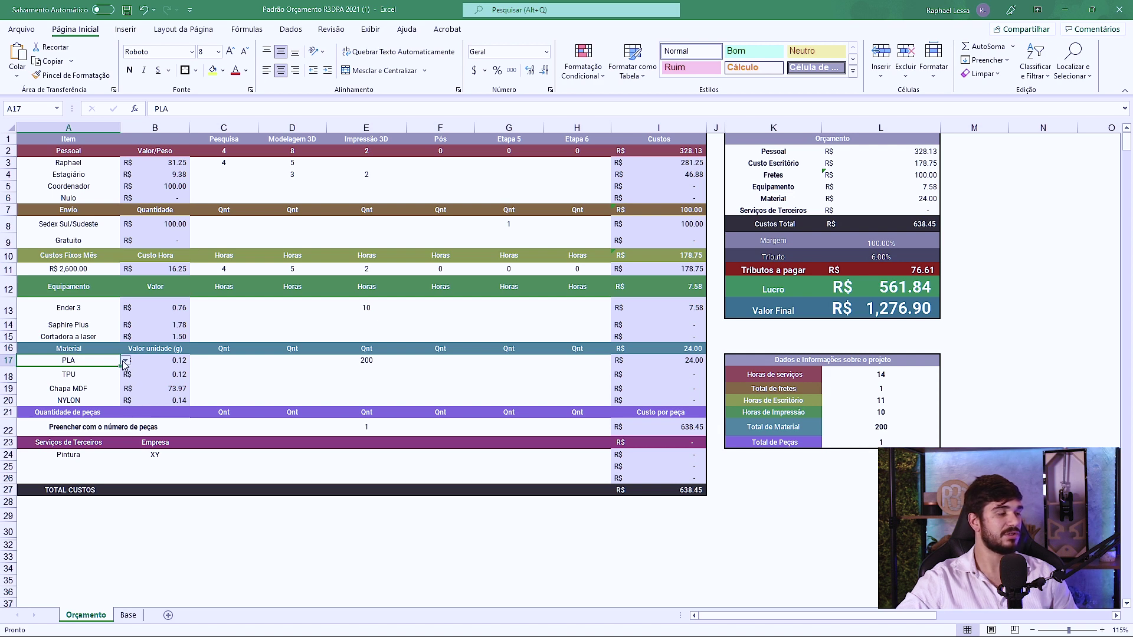
# - Review the material names on the Base sheet, then return to the 200 g PLA cell
pyautogui.click(128, 615)
pyautogui.click(289, 222)
pyautogui.moveTo(289, 226); pyautogui.dragTo(287, 195)
pyautogui.click(85, 615)
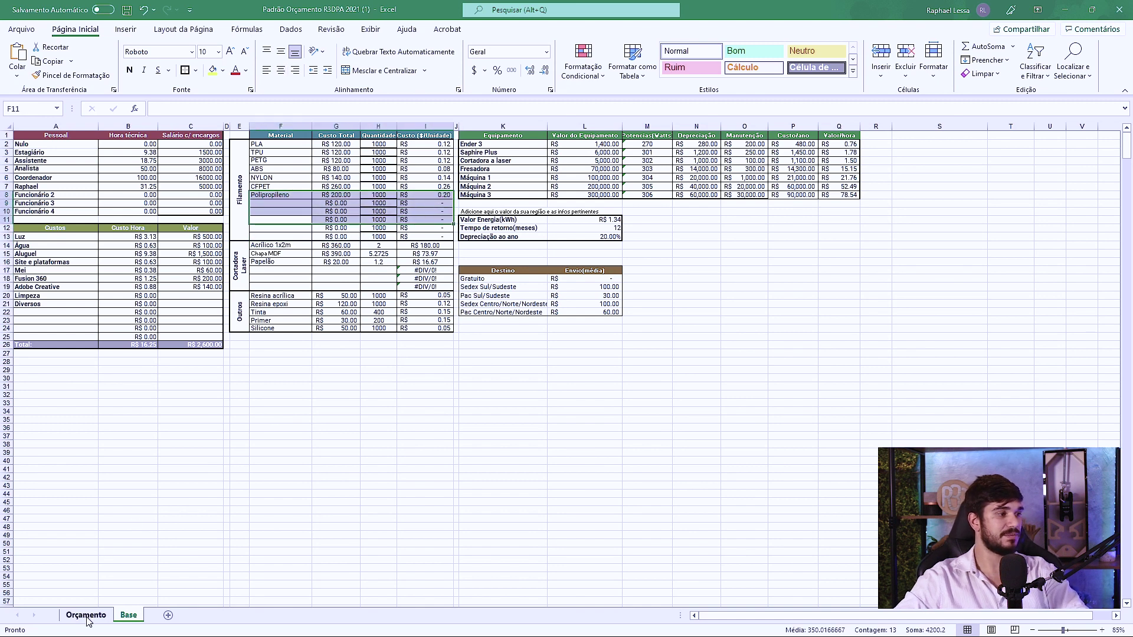
pyautogui.click(367, 361)
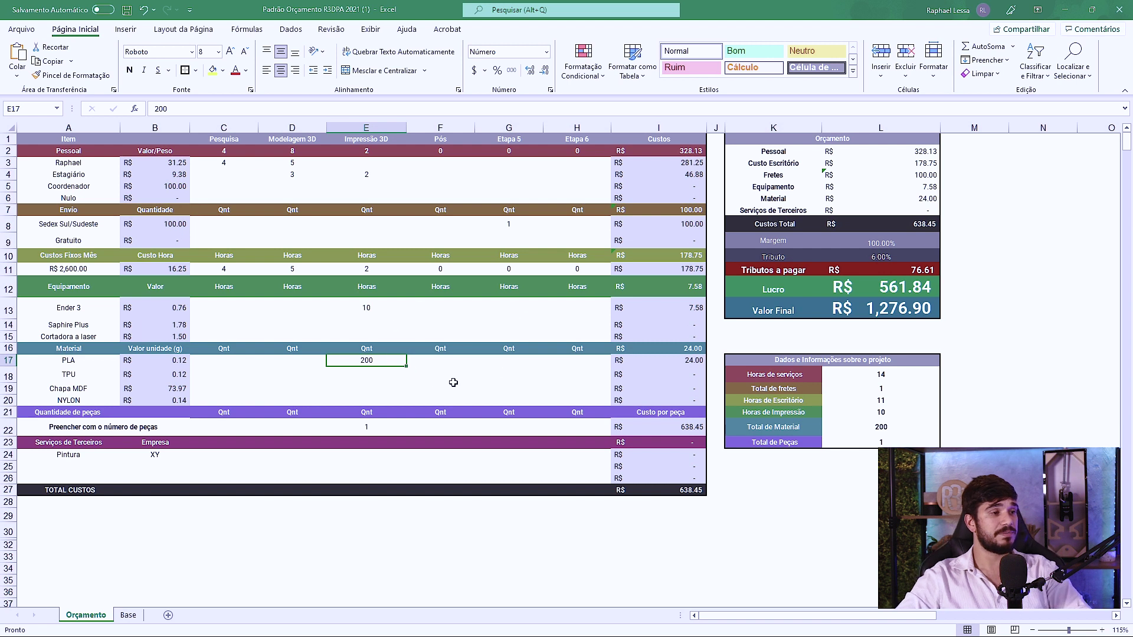
# - Inspect the current piece count of 1 and the cost-per-piece formula
pyautogui.click(661, 361)
pyautogui.click(576, 388)
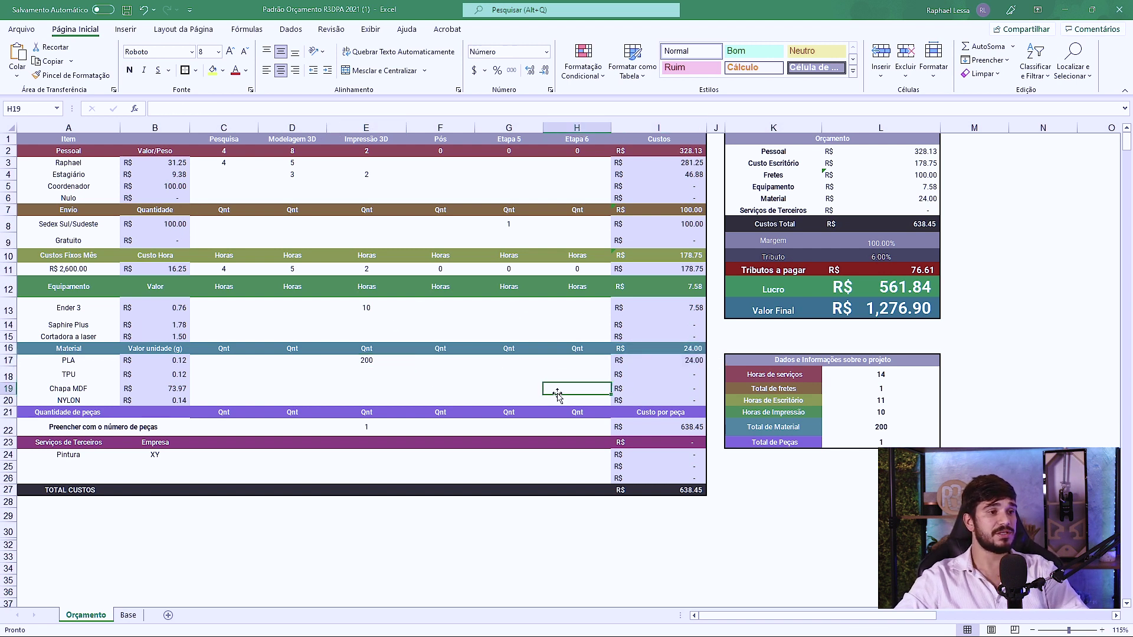
pyautogui.click(367, 430)
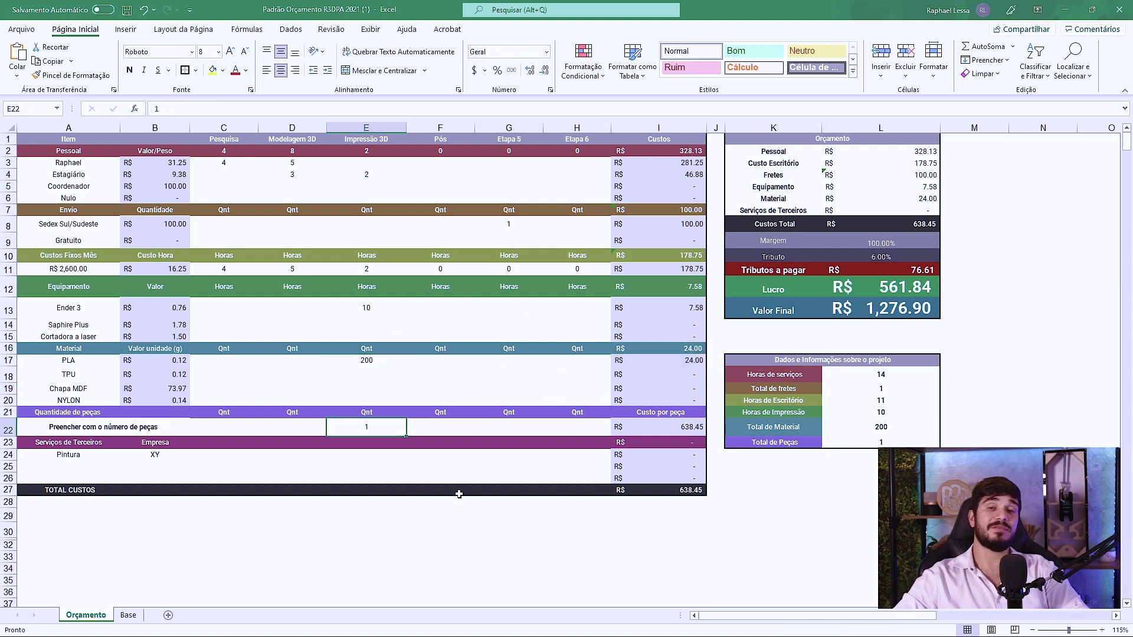
pyautogui.click(702, 428)
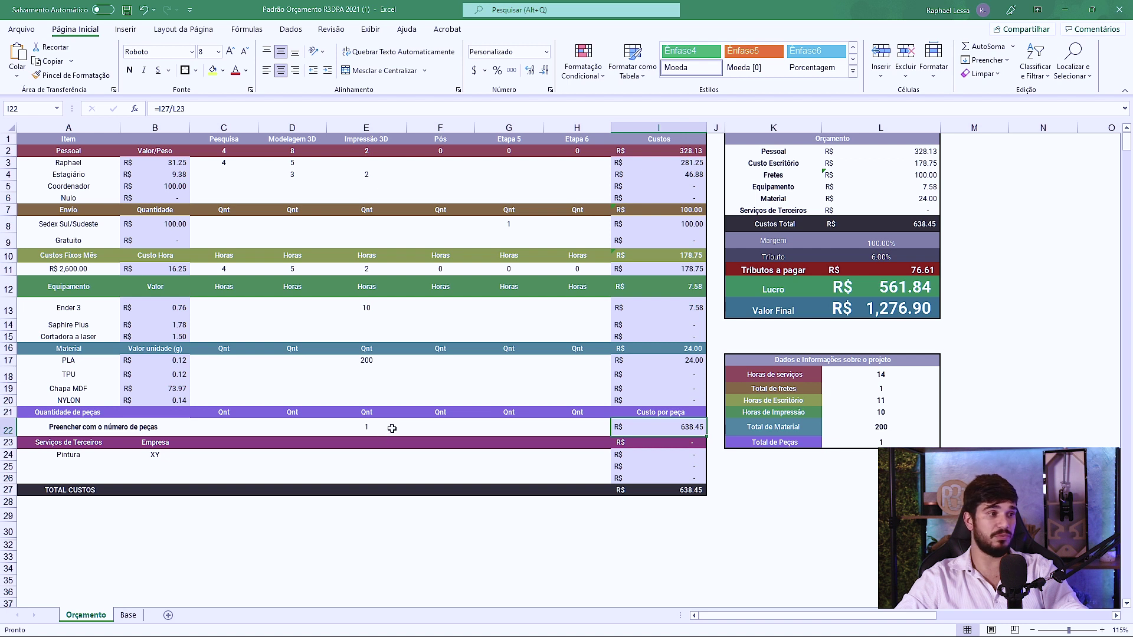
# - Try 2 pieces and review the Total de Material and Horas de Impressão formulas
pyautogui.click(391, 429)
pyautogui.write('2')
pyautogui.press('Return')
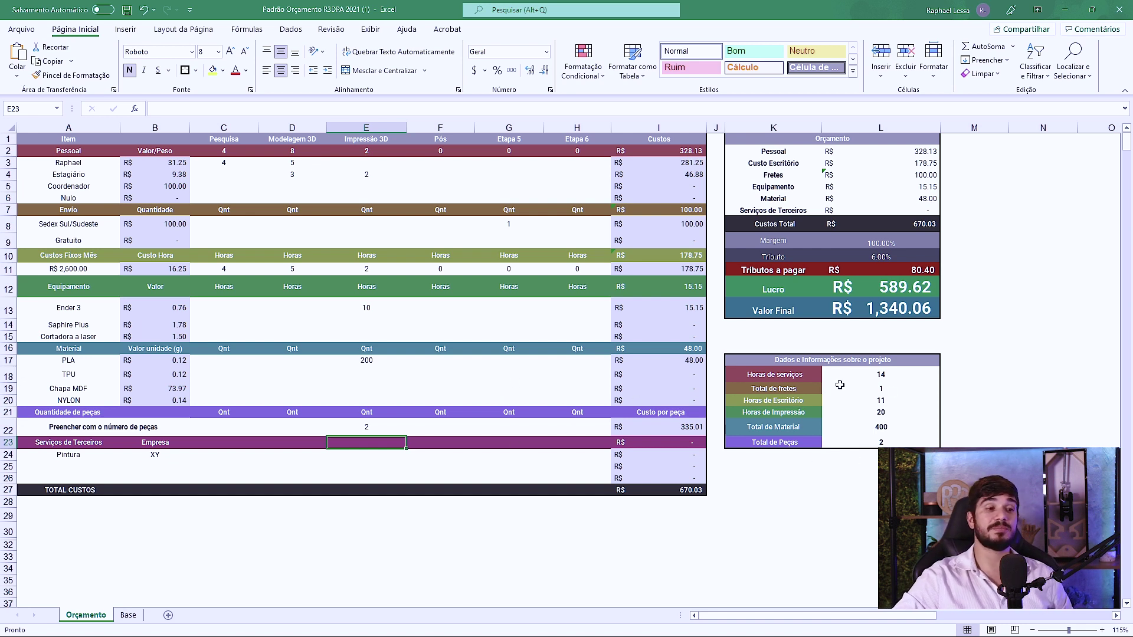
pyautogui.click(863, 431)
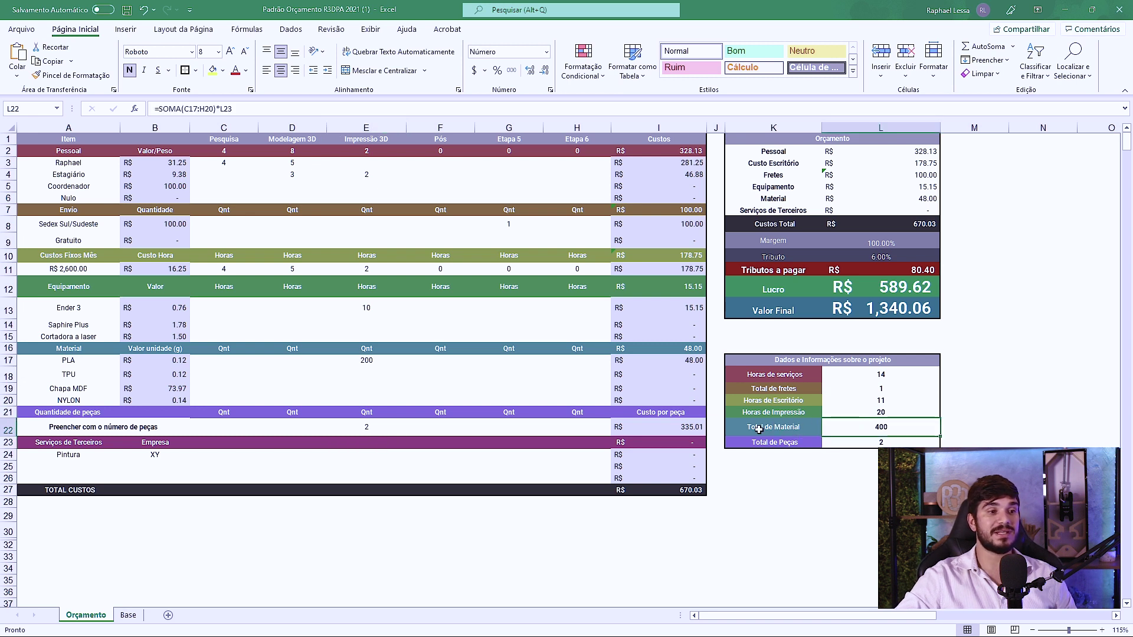
pyautogui.click(869, 415)
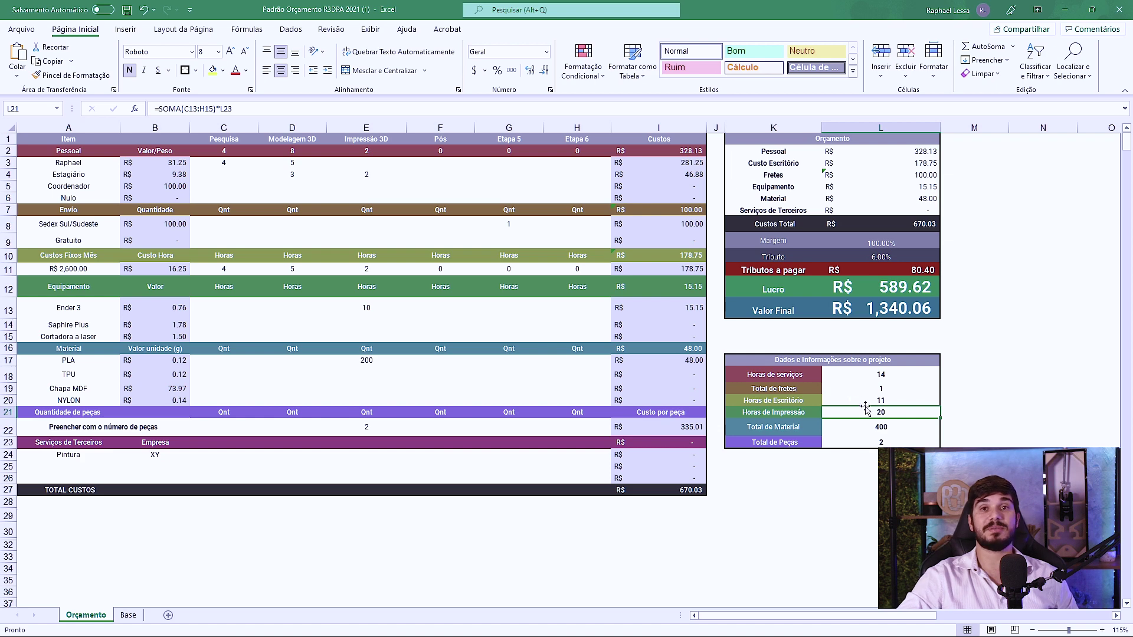
# - Set the piece count to 10, confirming printing hours scale to 100
pyautogui.click(404, 434)
pyautogui.write('10')
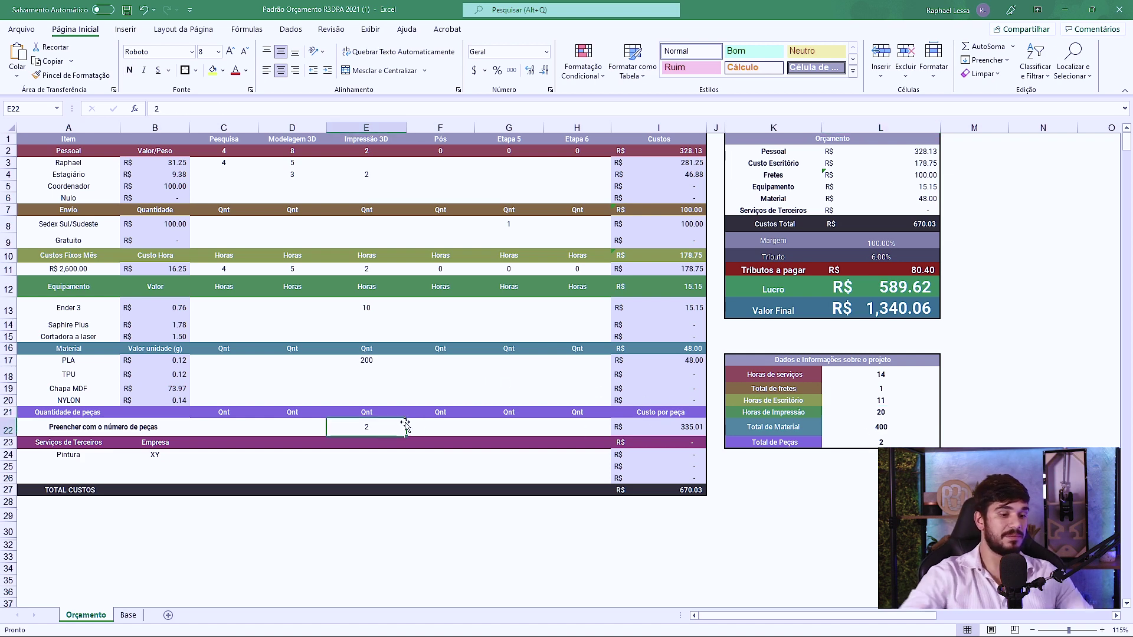
pyautogui.press('Return')
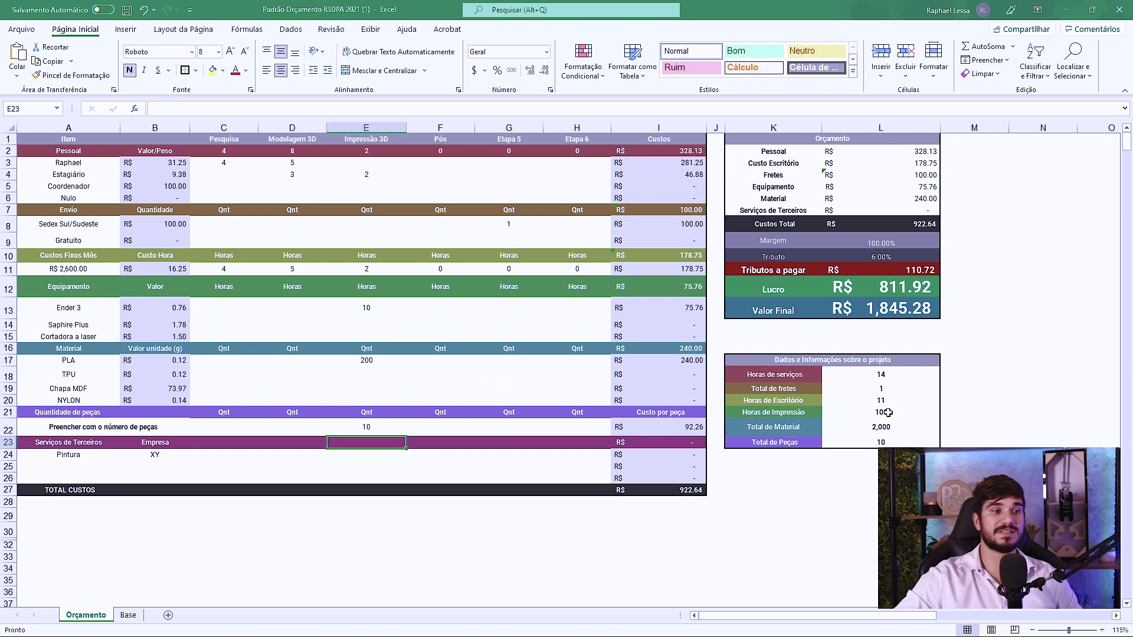
pyautogui.click(890, 413)
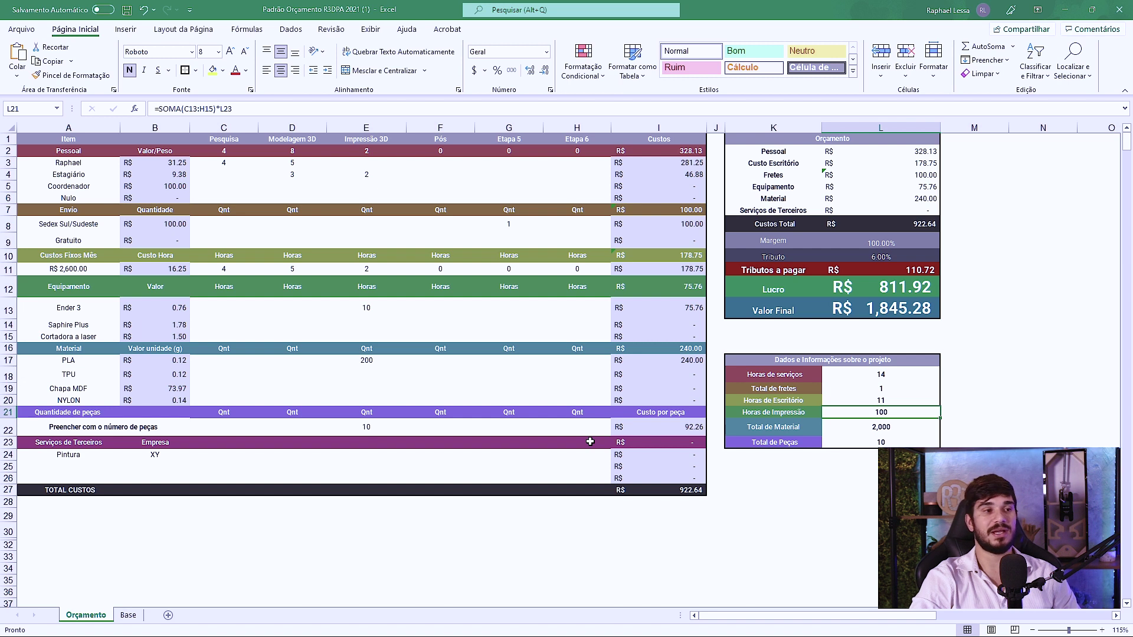
pyautogui.click(359, 430)
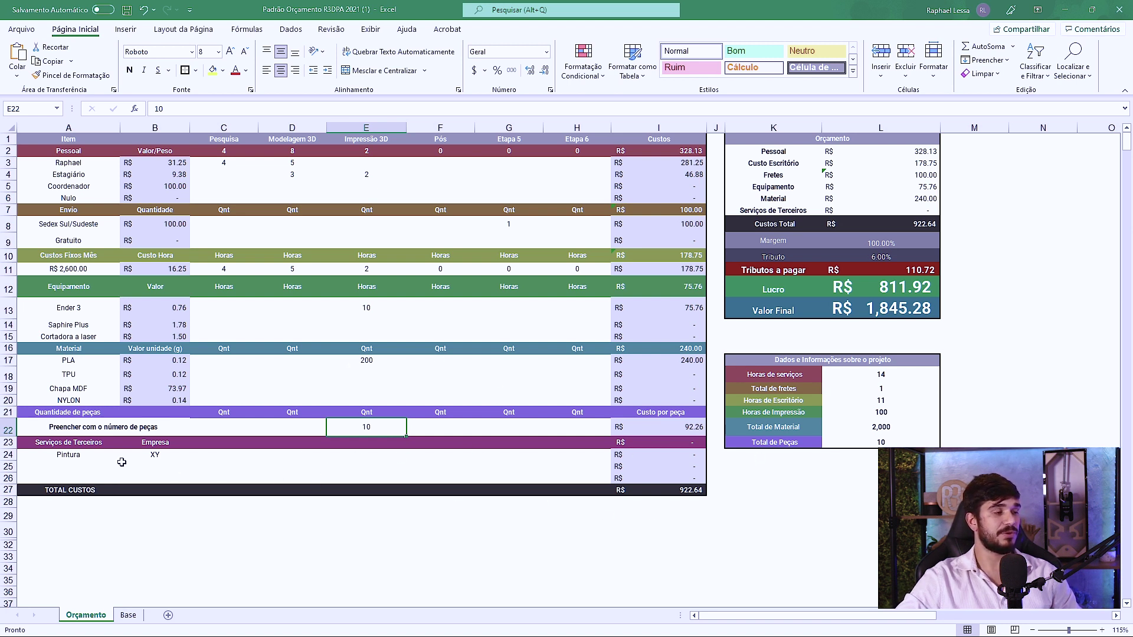
pyautogui.click(80, 458)
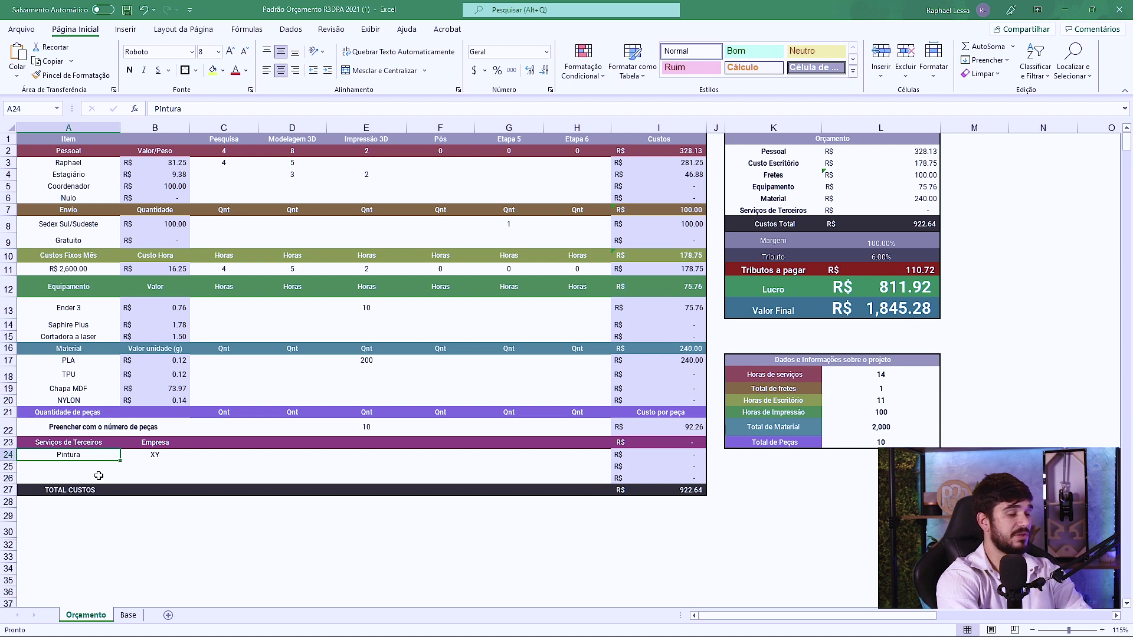
# - Rename the Pintura third-party service to Pós
pyautogui.write('Pós')
pyautogui.press('Return')
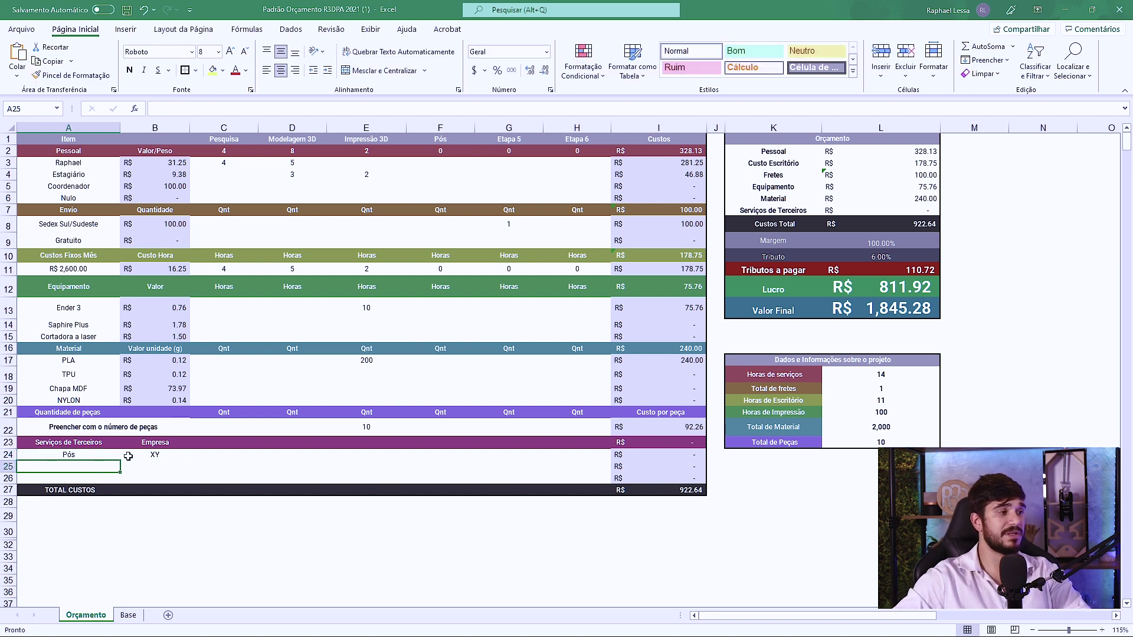
pyautogui.click(356, 457)
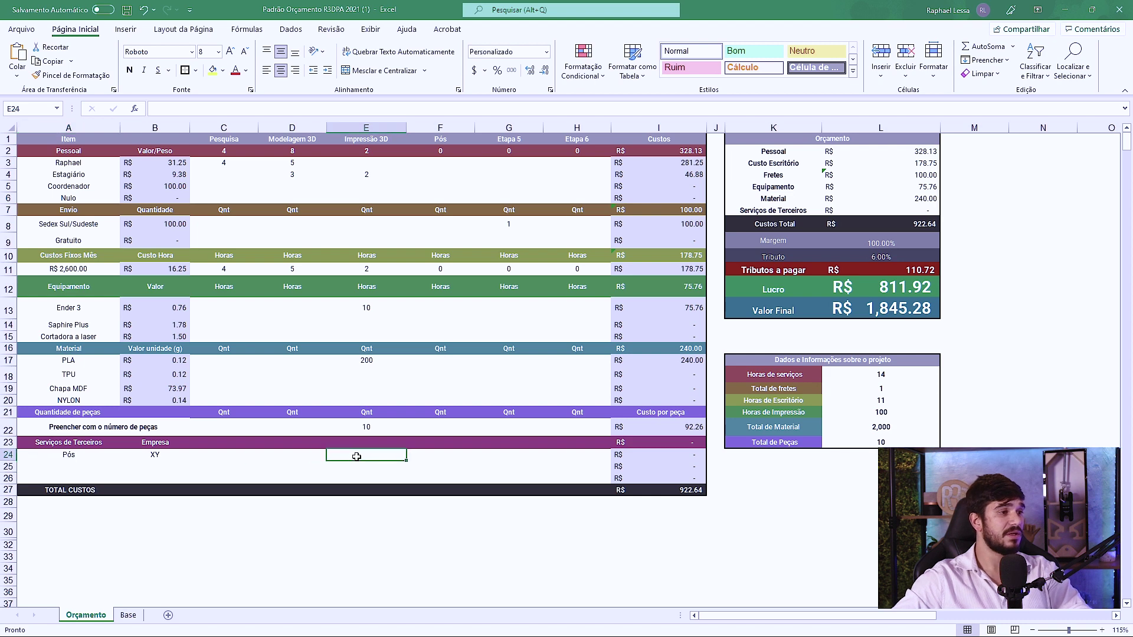
pyautogui.click(212, 458)
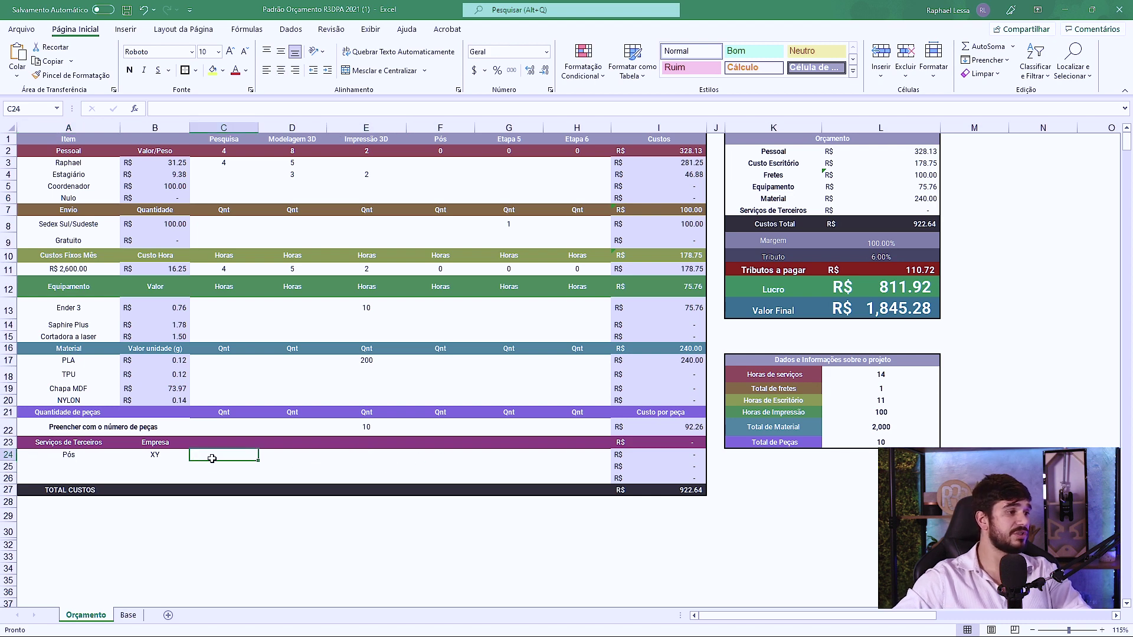
# - Enter R$ 400.00 as the Pós service cost and review the totals
pyautogui.click(459, 457)
pyautogui.write('400')
pyautogui.press('Return')
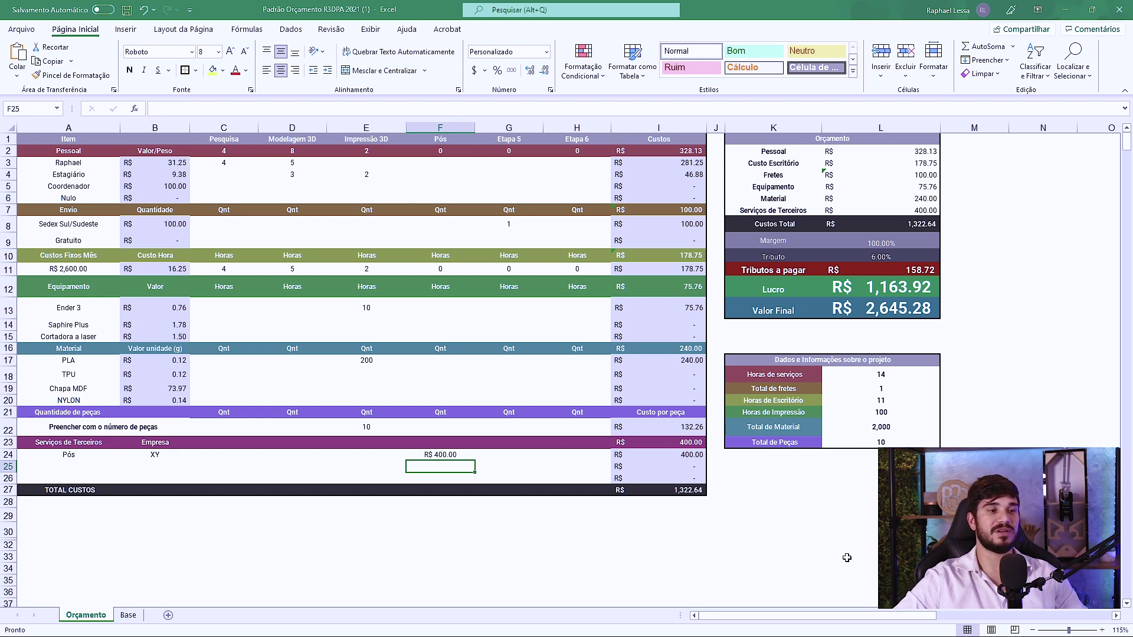
pyautogui.click(773, 532)
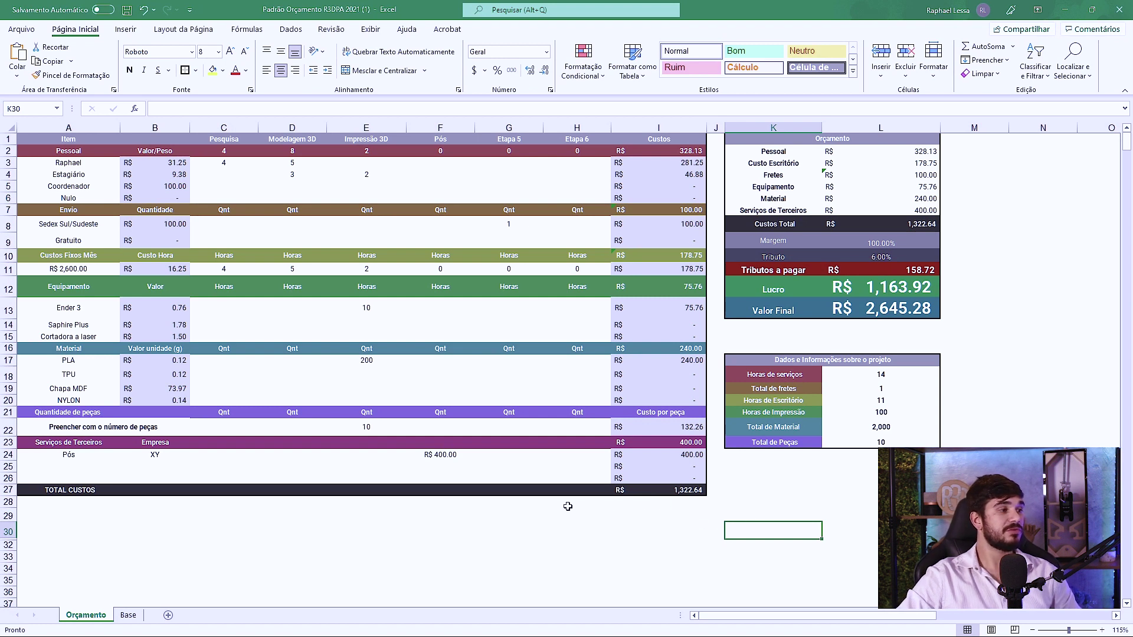
pyautogui.moveTo(667, 491); pyautogui.dragTo(109, 499)
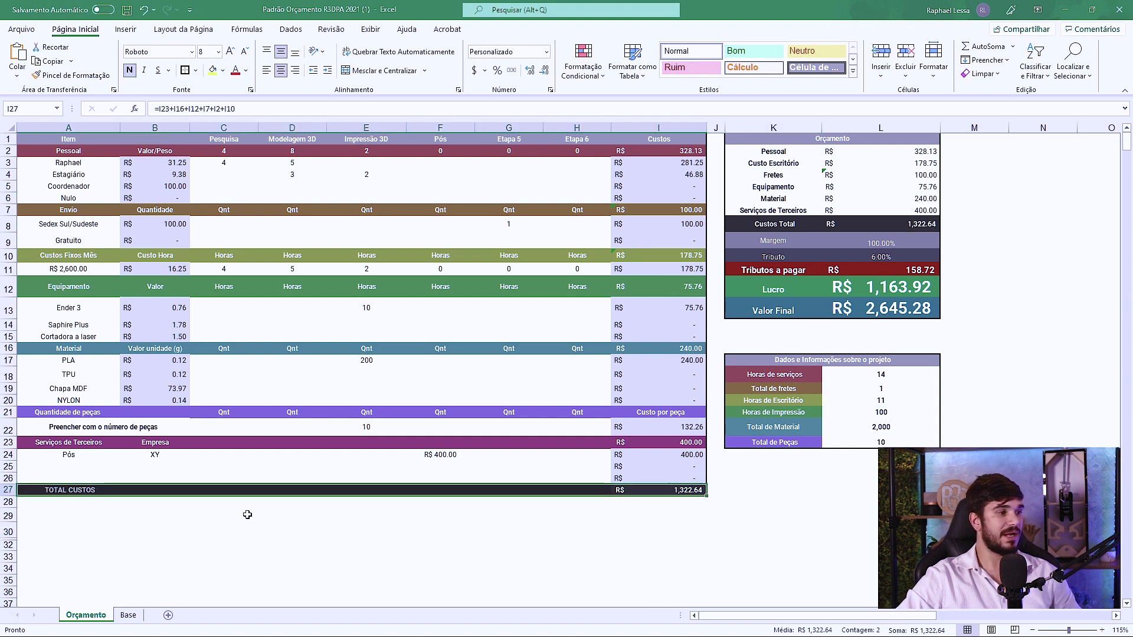
pyautogui.click(577, 557)
pyautogui.click(673, 493)
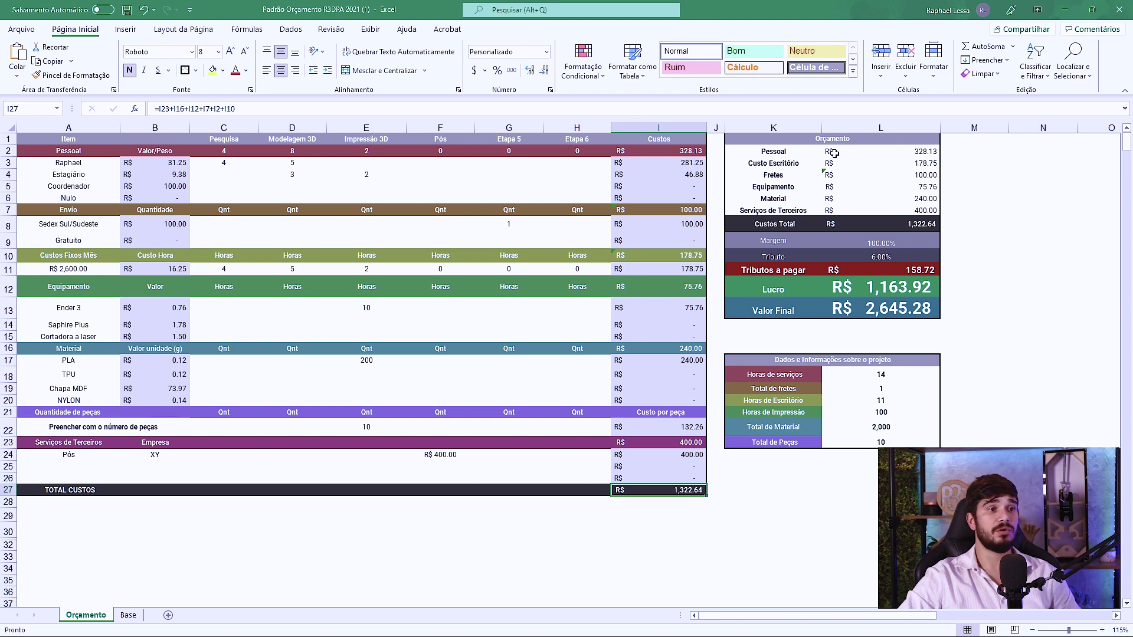
pyautogui.moveTo(791, 151); pyautogui.dragTo(873, 166)
pyautogui.click(785, 153)
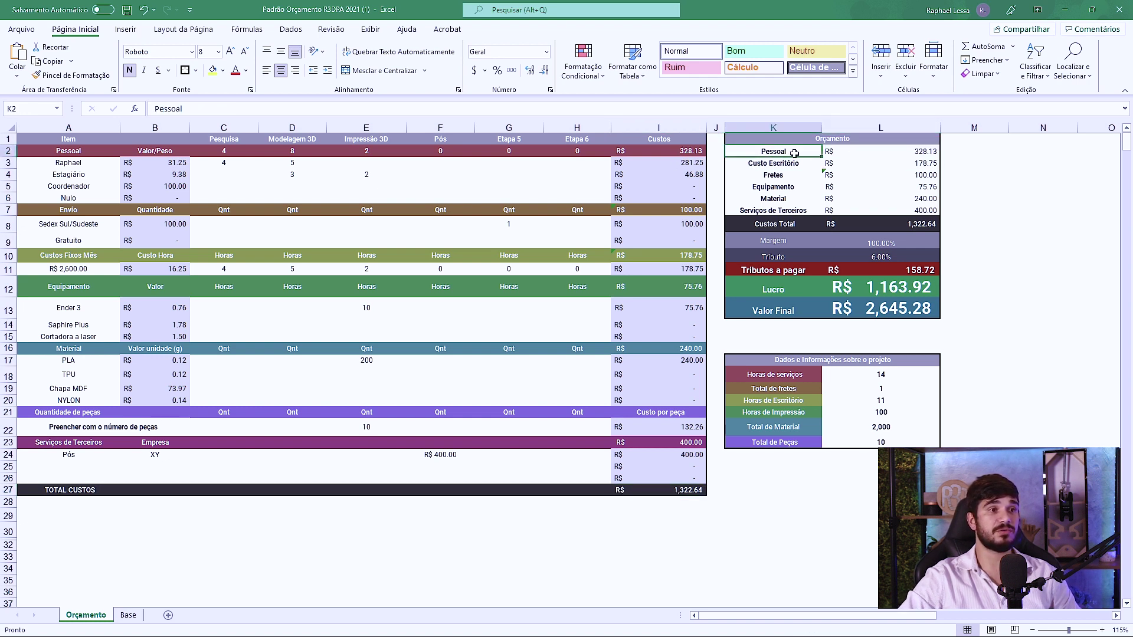
pyautogui.click(900, 153)
pyautogui.click(874, 166)
pyautogui.click(890, 175)
pyautogui.click(842, 189)
pyautogui.click(837, 199)
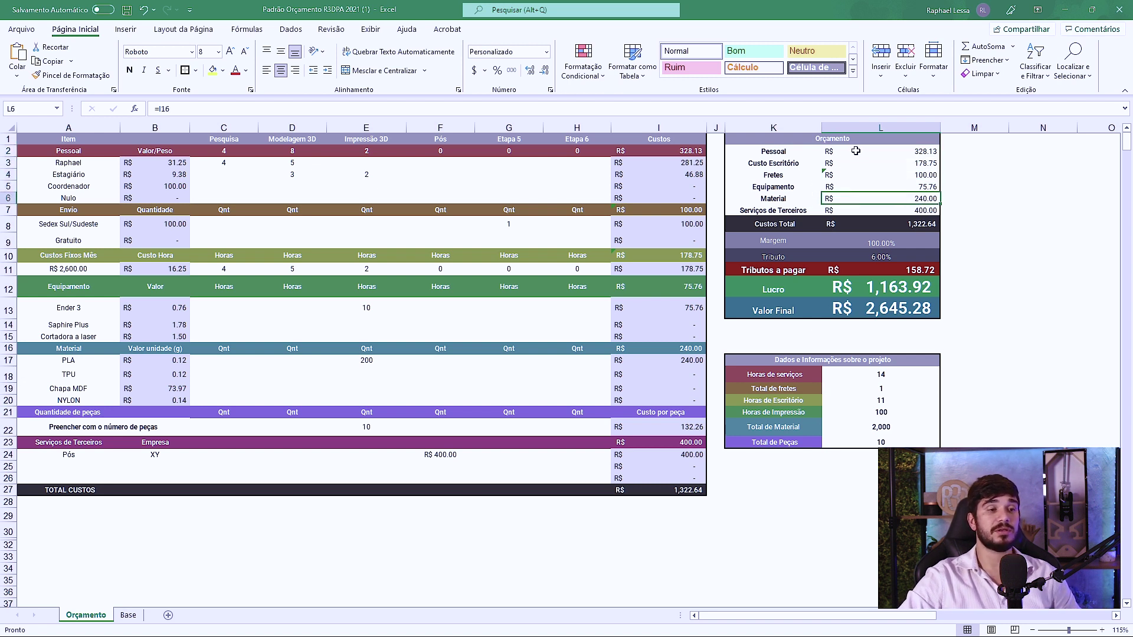
pyautogui.click(915, 225)
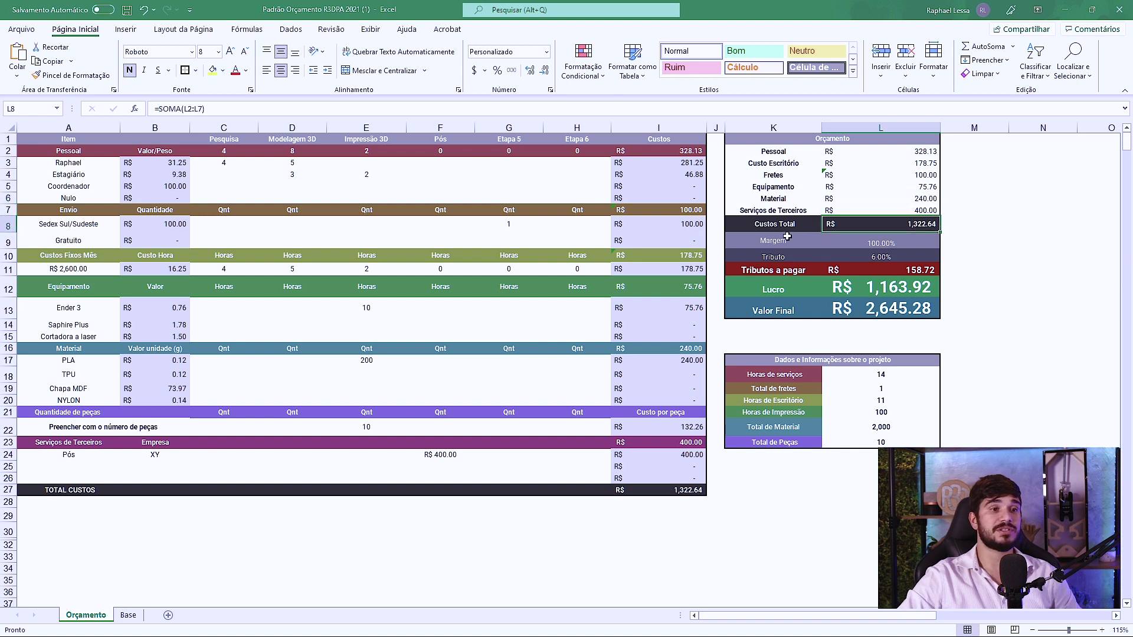
pyautogui.click(900, 252)
pyautogui.click(916, 239)
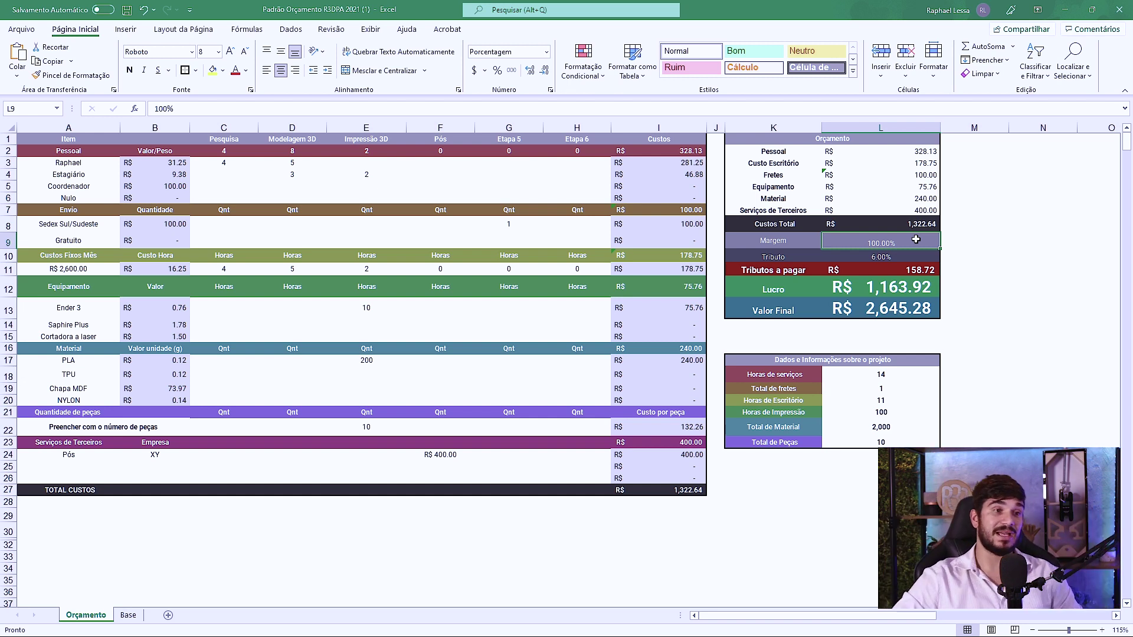
# - Raise the Margem to 200%
pyautogui.write('200')
pyautogui.press('Return')
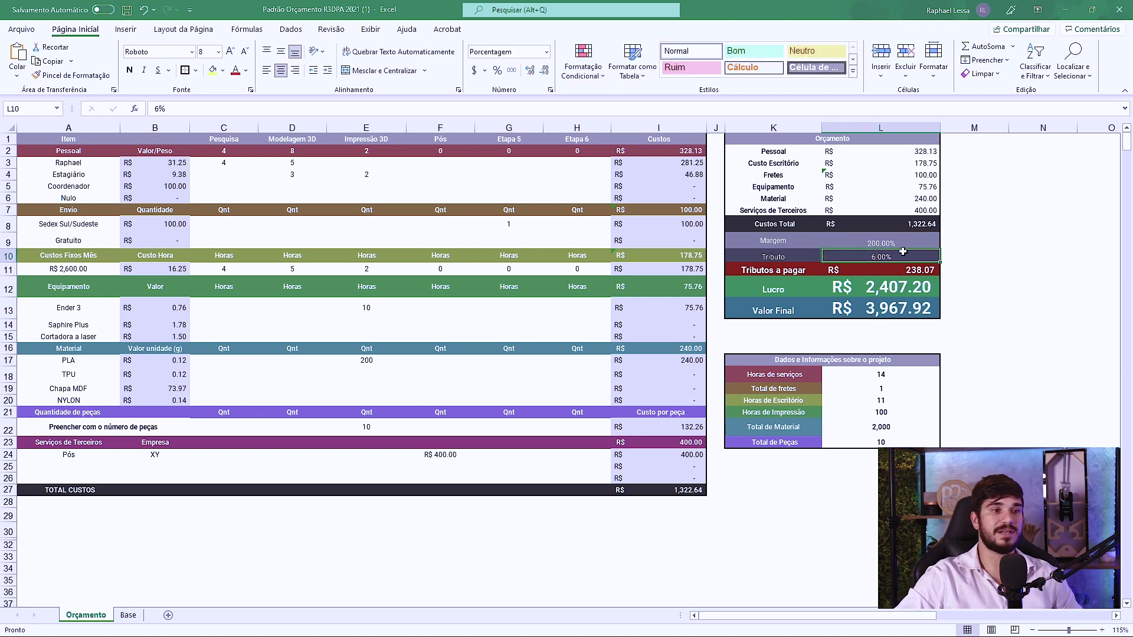
pyautogui.click(911, 235)
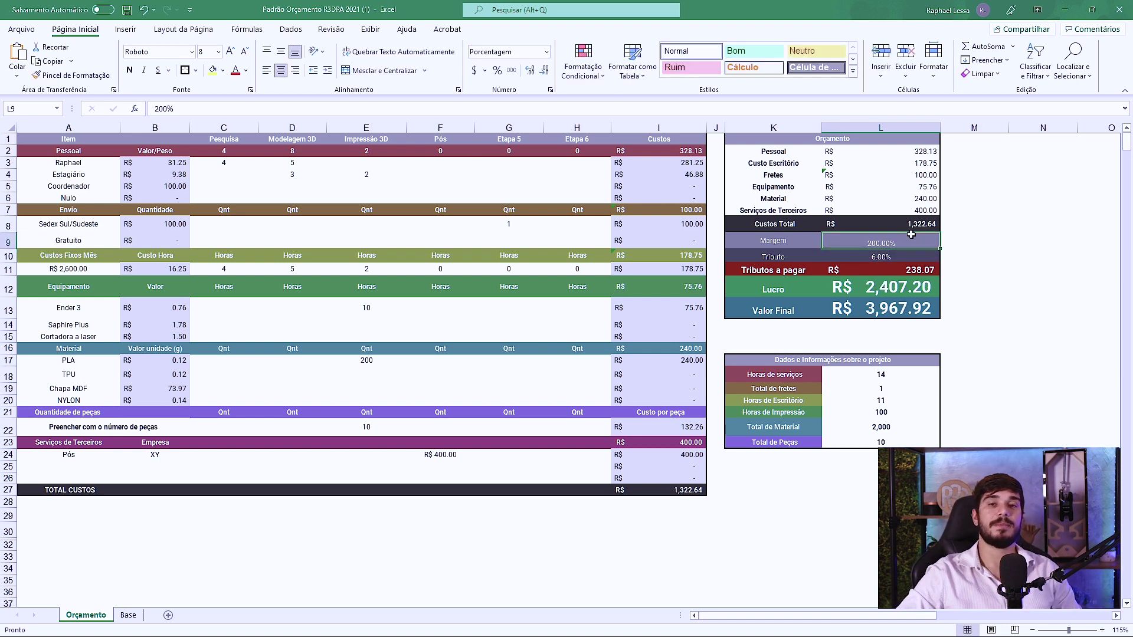
# - Set the Tributo tax rate to 0% and check the Lucro profit row
pyautogui.click(903, 258)
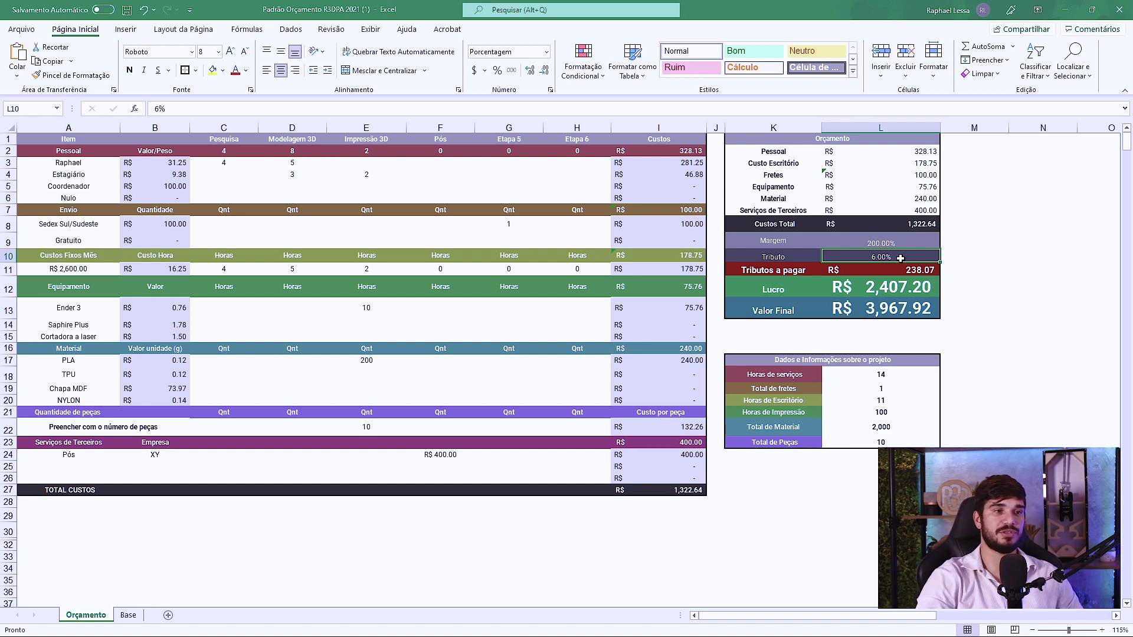
pyautogui.write('0')
pyautogui.press('Return')
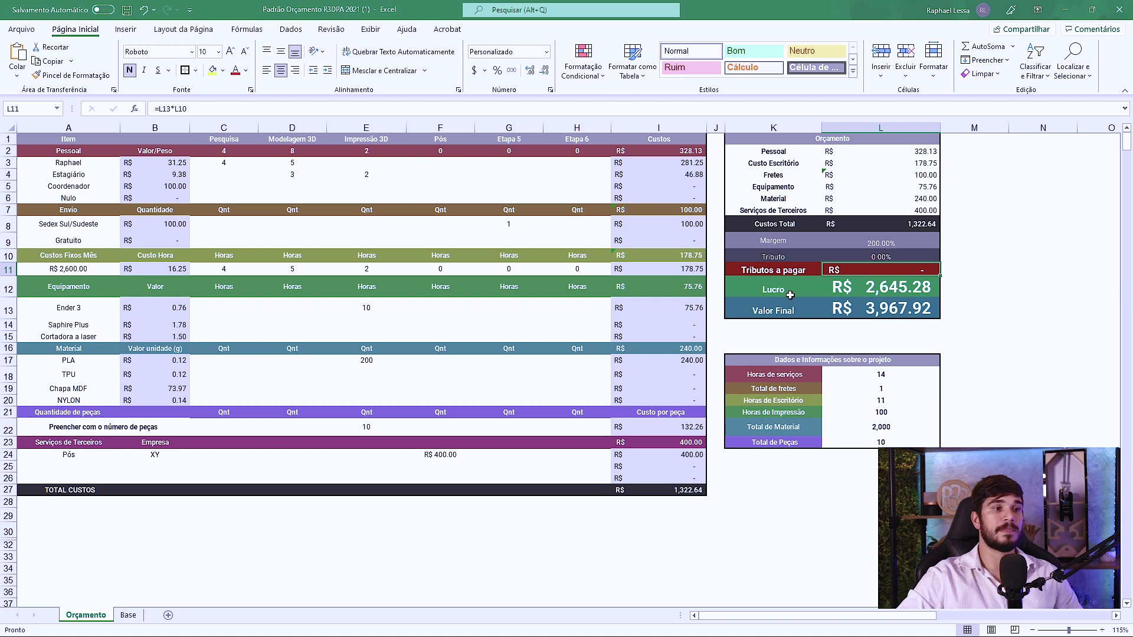
pyautogui.click(868, 288)
pyautogui.moveTo(869, 287); pyautogui.dragTo(810, 298)
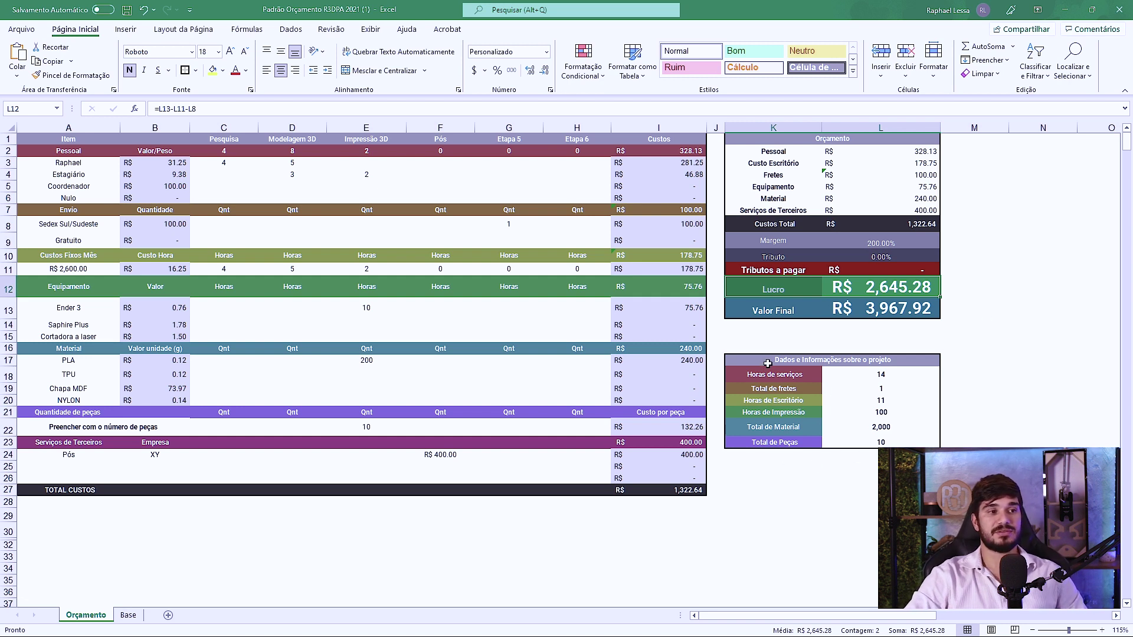
pyautogui.moveTo(767, 363); pyautogui.dragTo(892, 423)
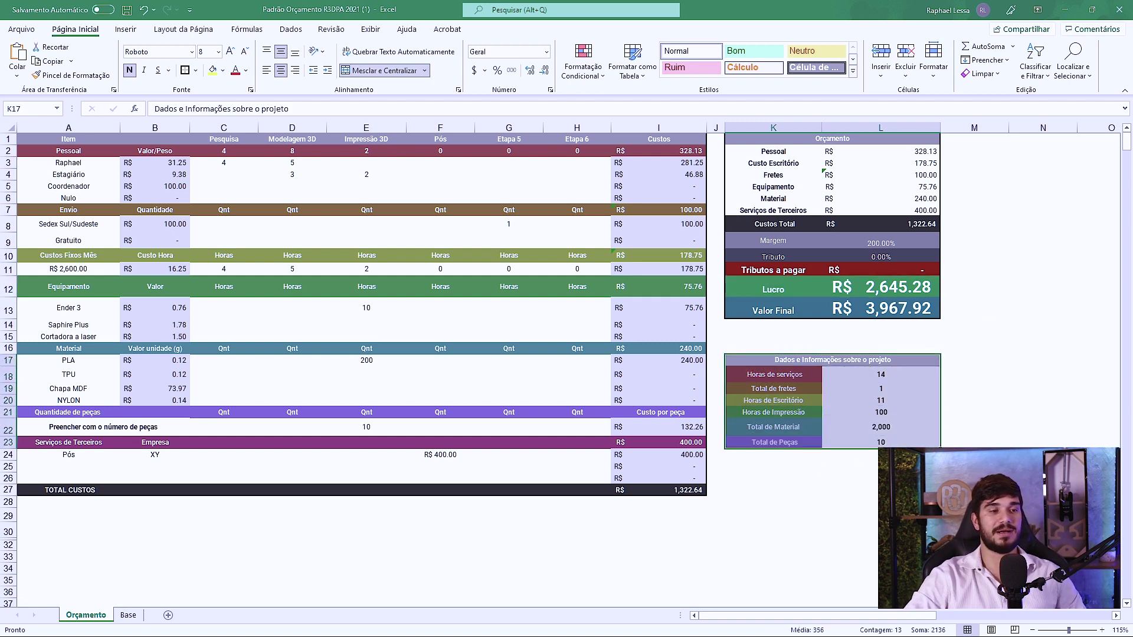